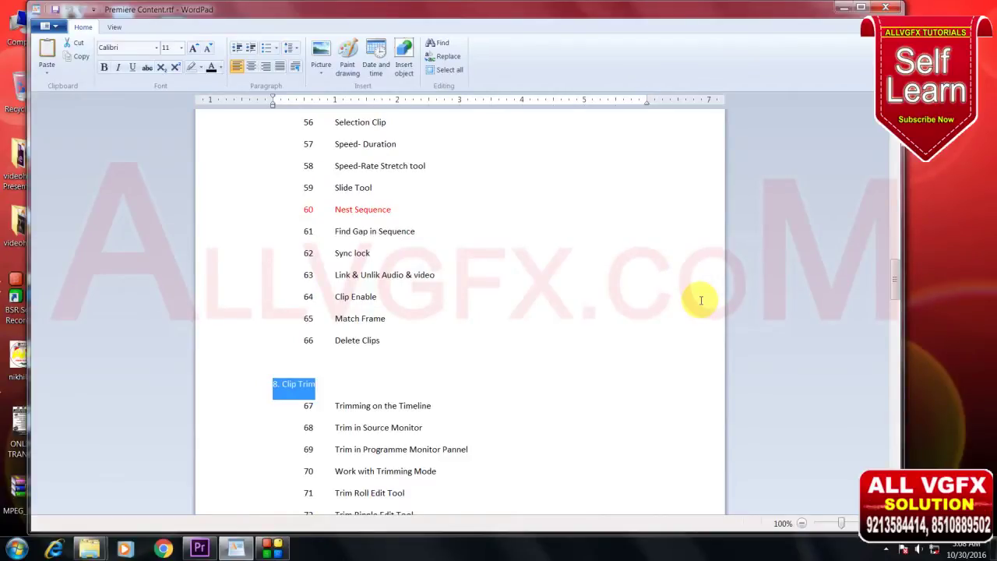
Minimize the Premiere Content.rtf notes and return to the Premiere Pro project
{"action": "left_click", "coordinate": [842, 12]}
{"action": "left_click", "coordinate": [200, 549]}
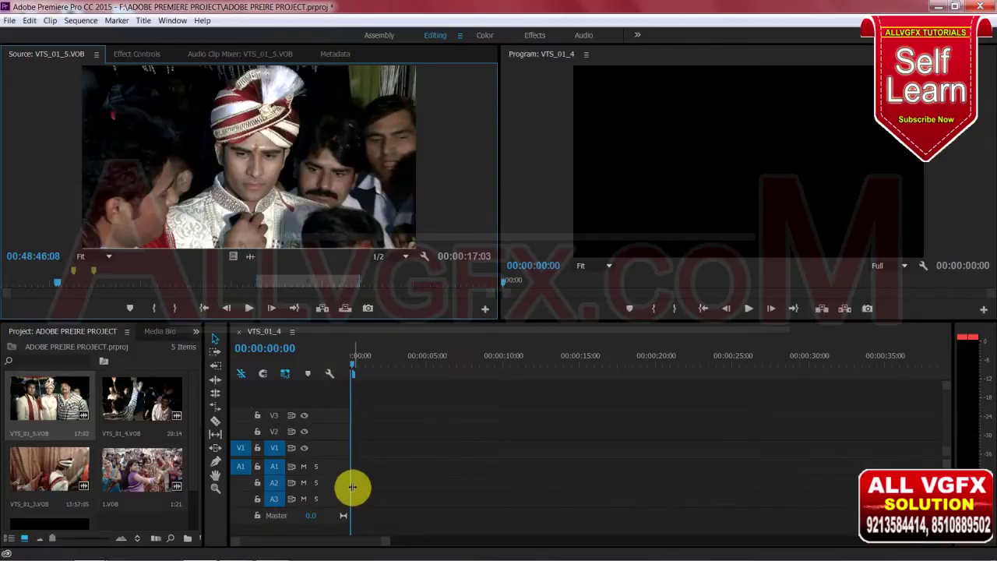
Preview VTS_01_3.VOB and 1.VOB in the Source monitor, patch source audio to A1, then reload VTS_01_5.VOB
{"action": "left_click", "coordinate": [45, 408]}
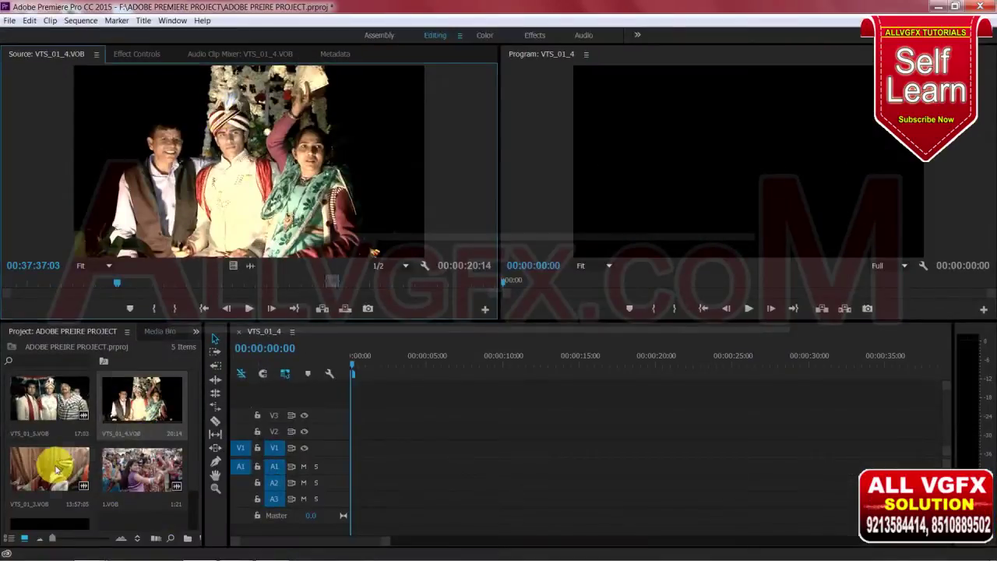
{"action": "double_click", "coordinate": [49, 468]}
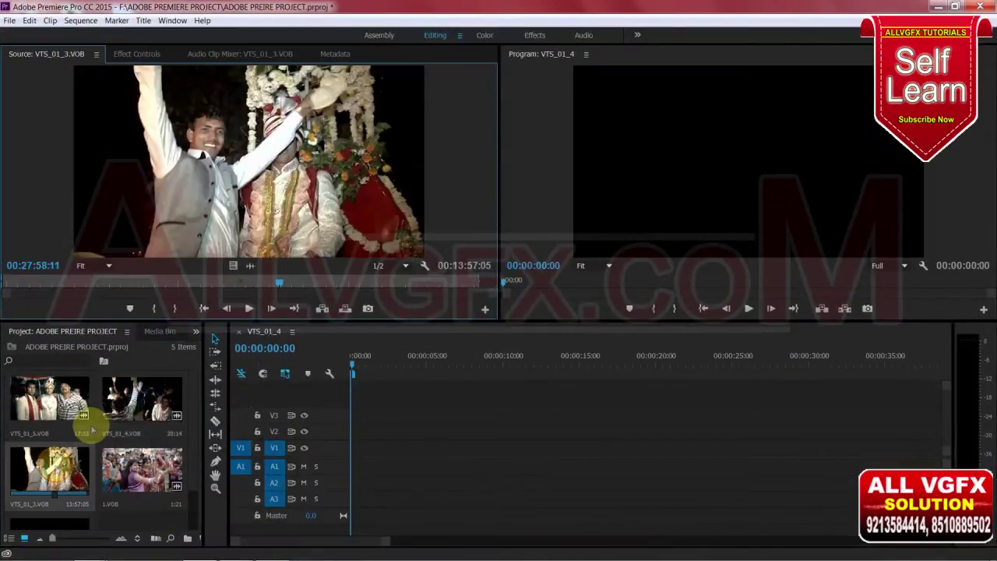
{"action": "double_click", "coordinate": [142, 477]}
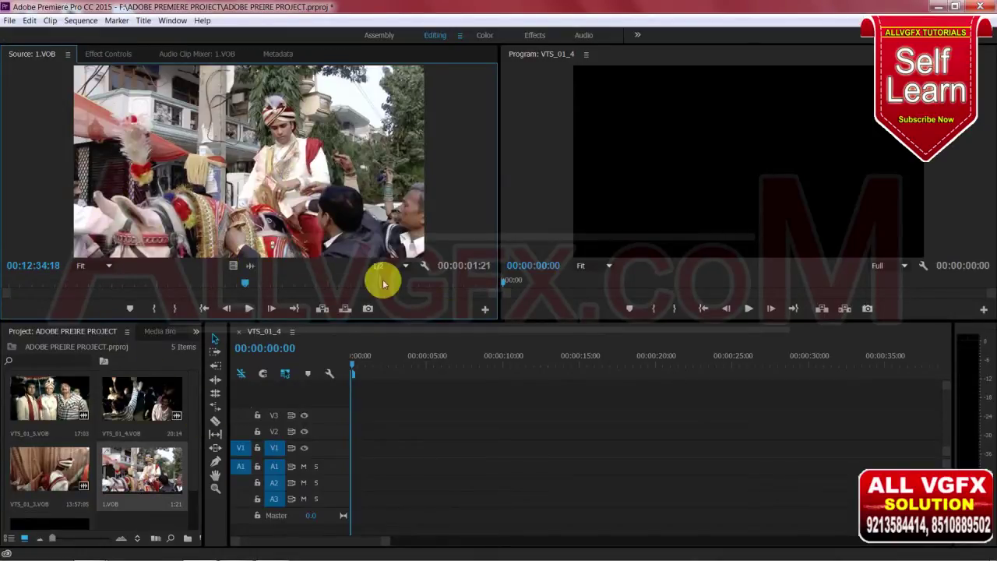
{"action": "left_click", "coordinate": [248, 469]}
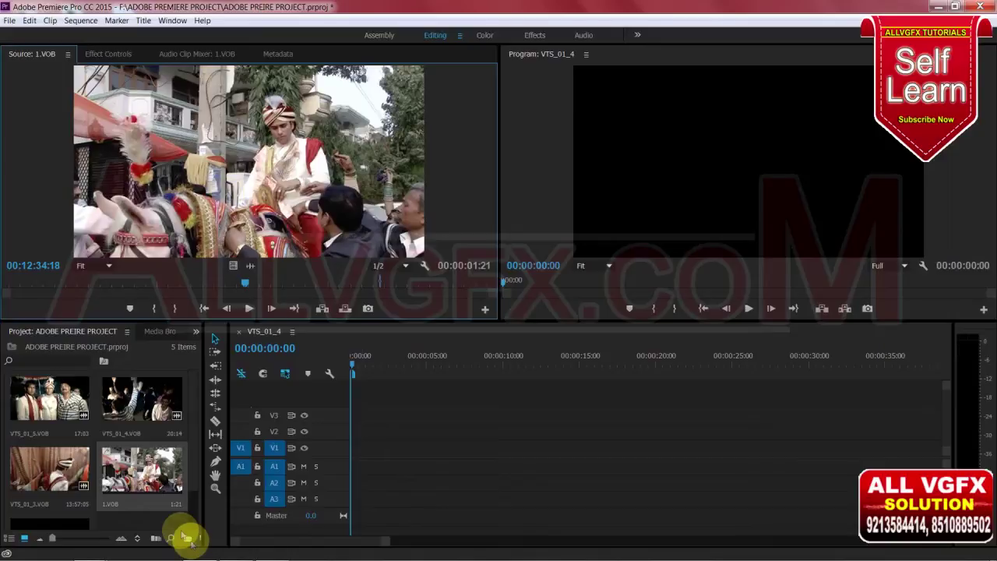
{"action": "double_click", "coordinate": [53, 414]}
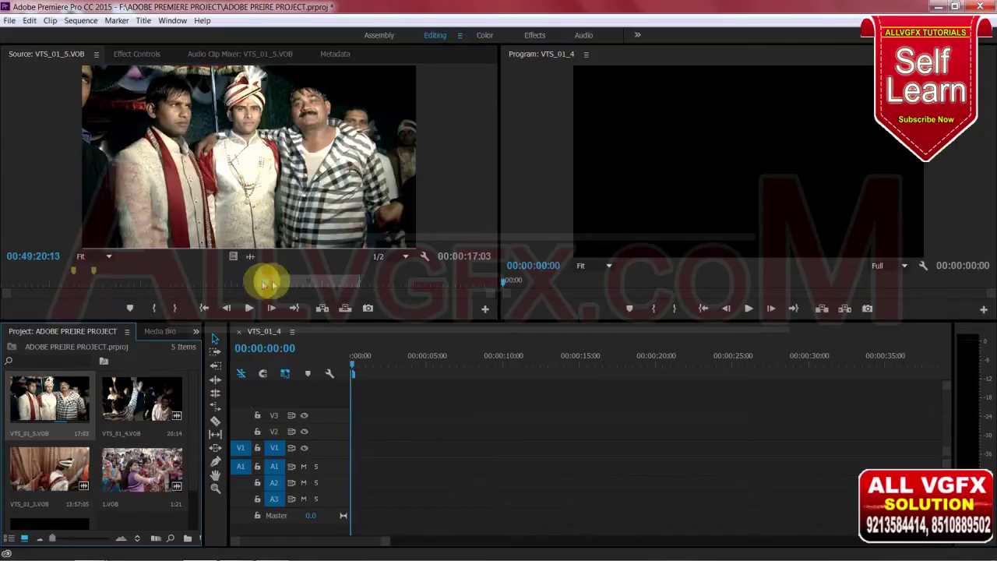
Mark a 00:00:01:11 section of VTS_01_5.VOB and drop it onto V1/A1 at 00:00:00:00
{"action": "left_click_drag", "start_coordinate": [265, 287], "coordinate": [291, 289]}
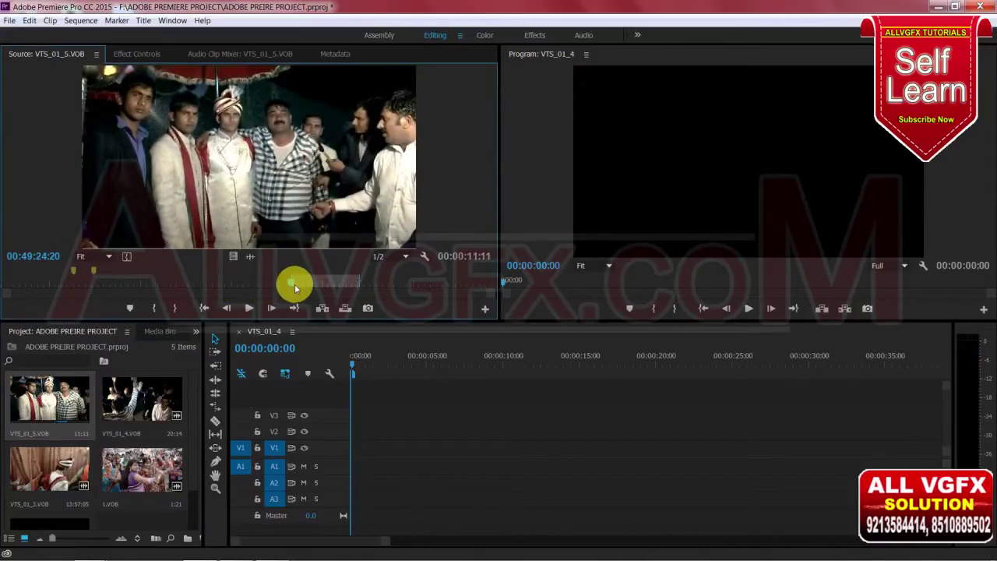
{"action": "left_click_drag", "start_coordinate": [295, 288], "coordinate": [303, 289]}
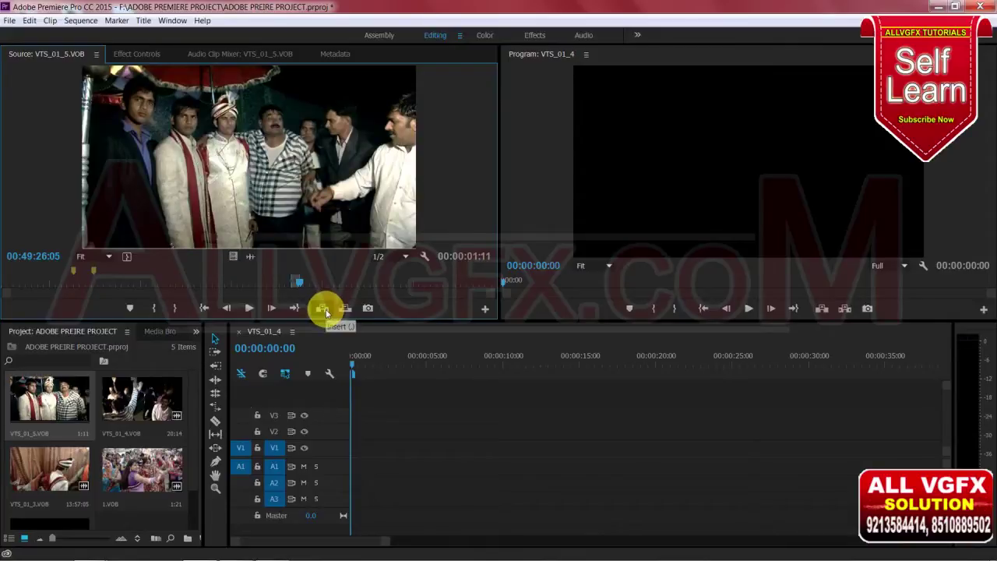
{"action": "left_click_drag", "start_coordinate": [292, 243], "coordinate": [355, 435]}
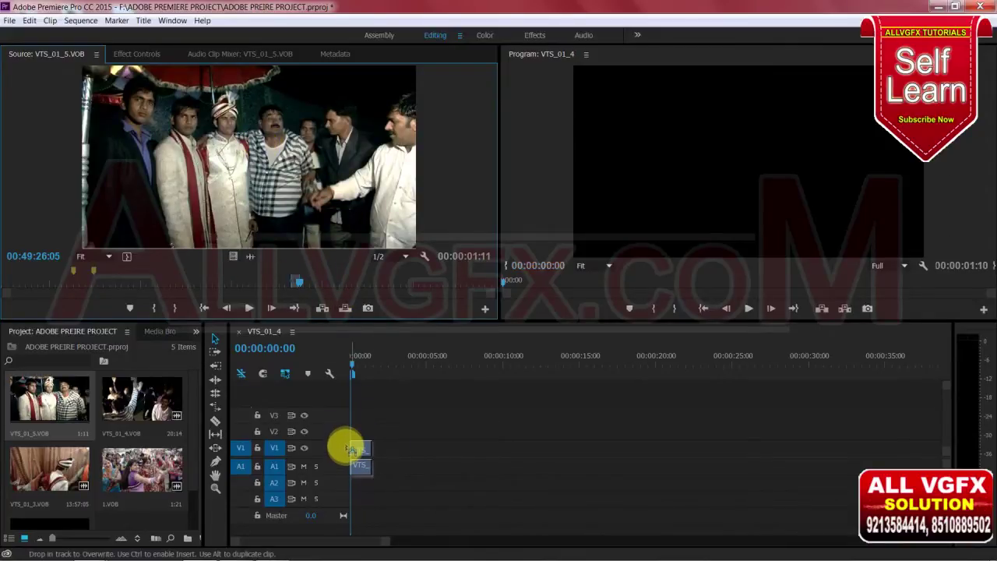
{"action": "left_click_drag", "start_coordinate": [351, 450], "coordinate": [352, 451]}
{"action": "key", "text": "equal"}
{"action": "key", "text": "equal"}
{"action": "key", "text": "equal"}
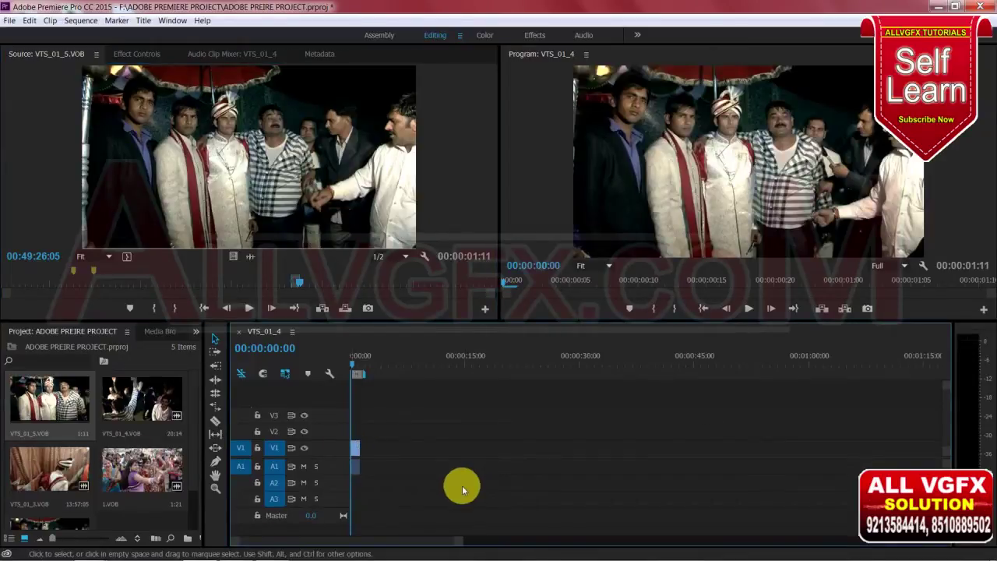
{"action": "key", "text": "equal"}
{"action": "key", "text": "minus"}
{"action": "key", "text": "minus"}
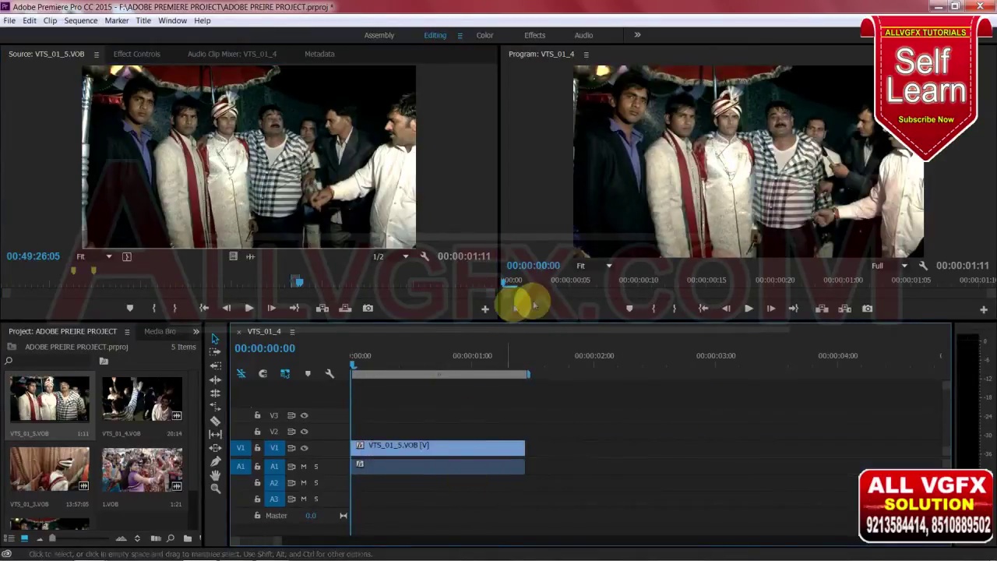
Enlarge the timeline panel and heighten V1 and A1 to show thumbnails and the waveform
{"action": "left_click_drag", "start_coordinate": [512, 320], "coordinate": [518, 303]}
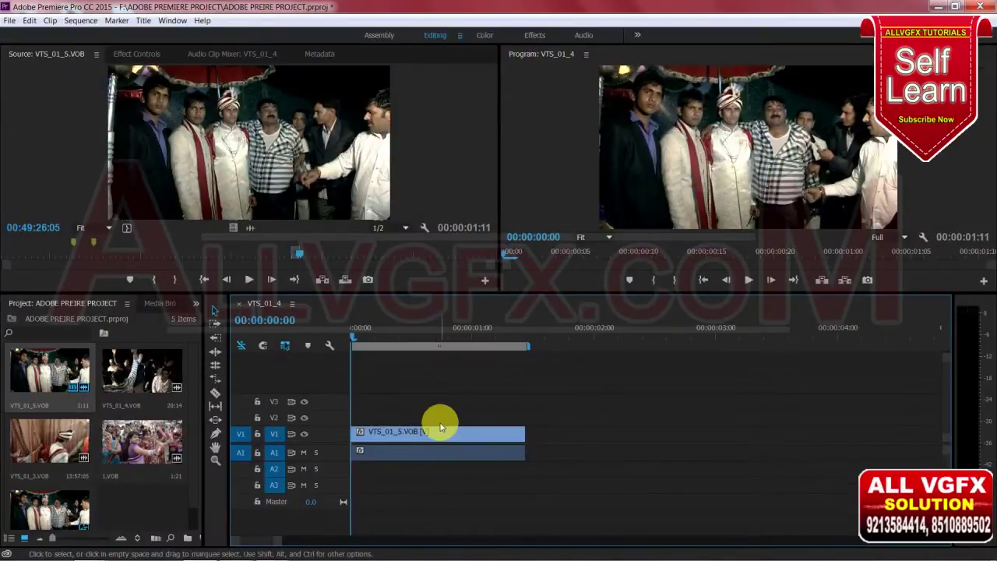
{"action": "key", "text": "ctrl+equal"}
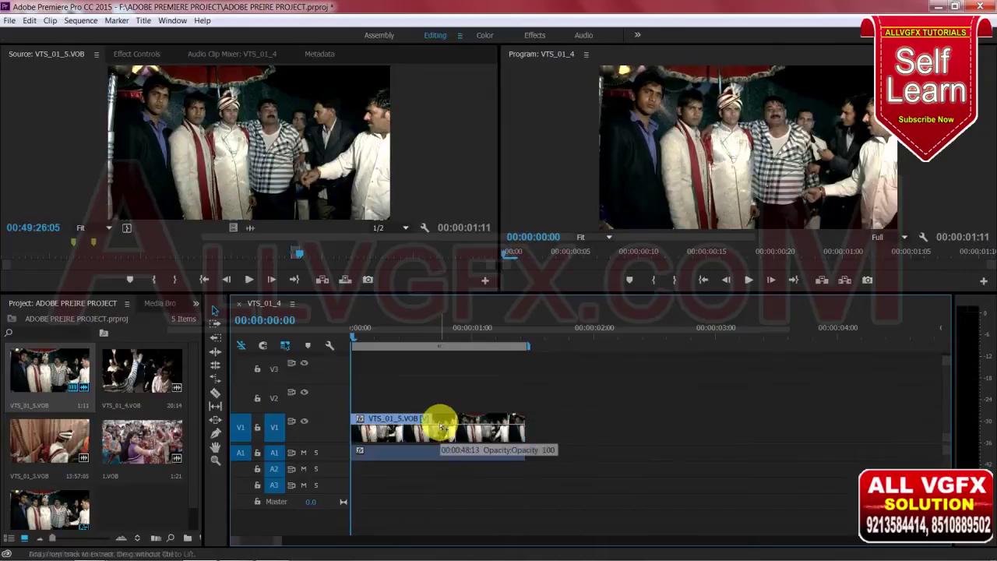
{"action": "key", "text": "ctrl+equal"}
{"action": "key", "text": "ctrl+minus"}
{"action": "key", "text": "ctrl+minus"}
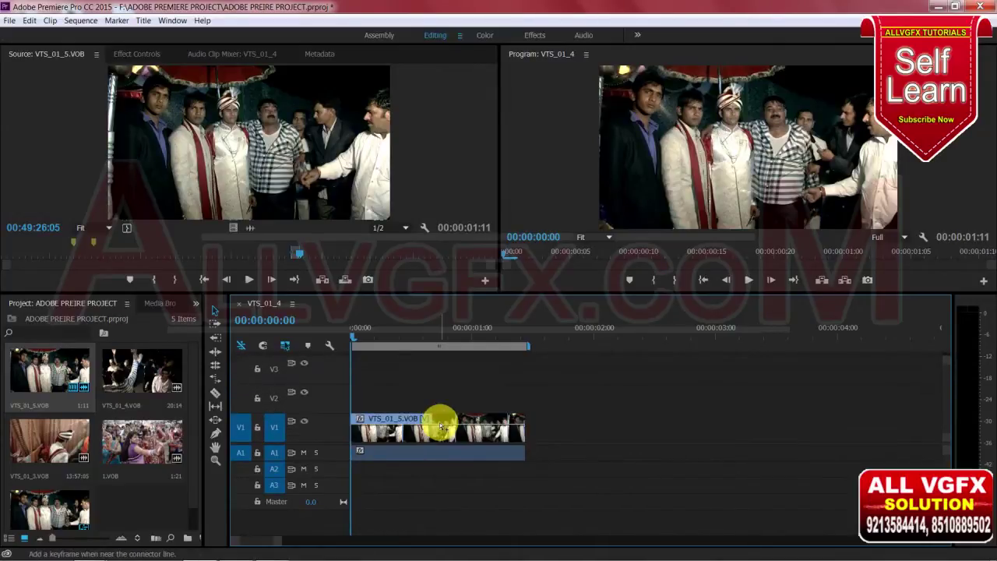
{"action": "left_click_drag", "start_coordinate": [324, 459], "coordinate": [322, 476]}
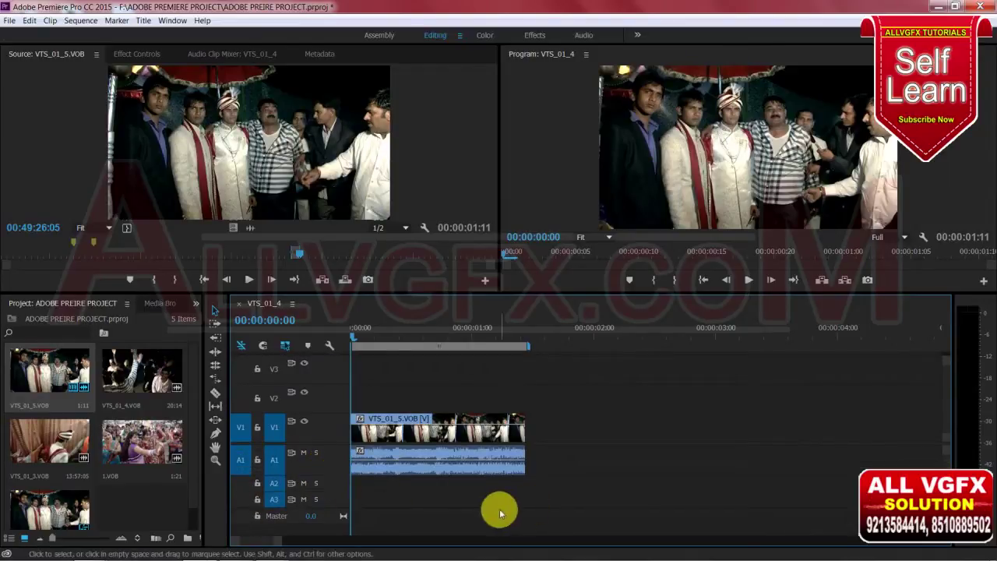
Zoom the sequence, scrub the playhead around 00:00:00:09, and enlarge the panels further
{"action": "key", "text": "="}
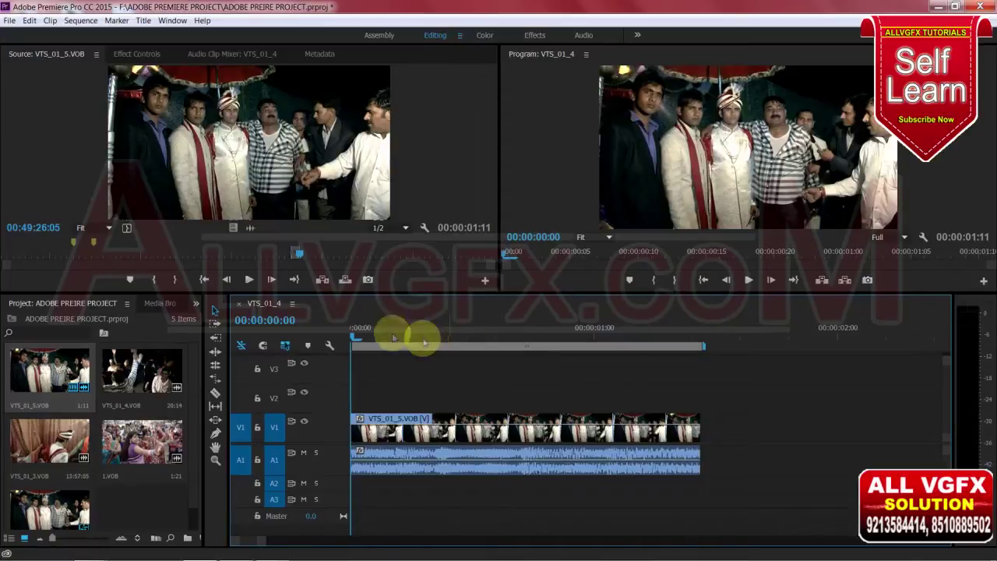
{"action": "left_click_drag", "start_coordinate": [393, 337], "coordinate": [450, 336]}
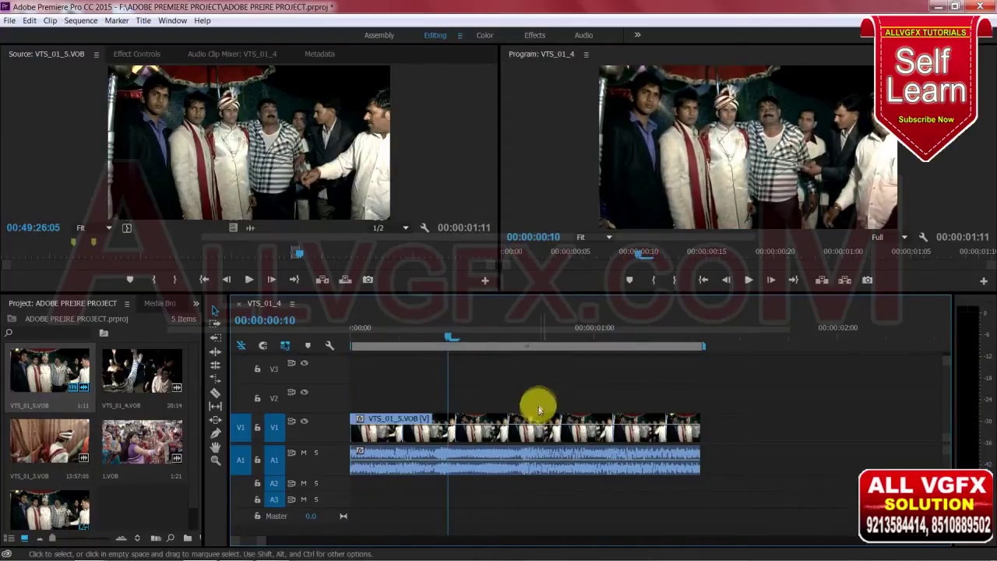
{"action": "left_click", "coordinate": [475, 430]}
{"action": "key", "text": "ctrl+equal"}
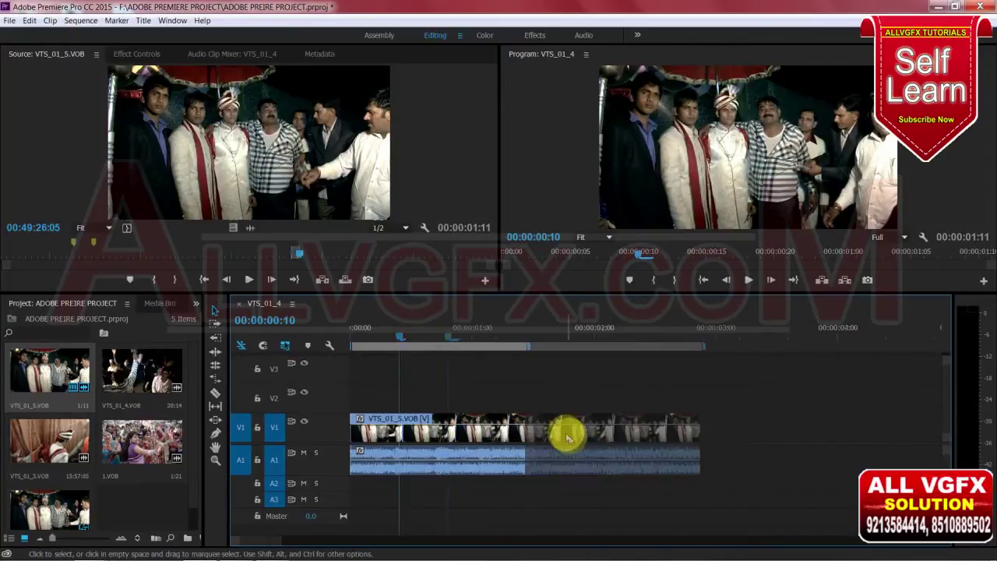
{"action": "key", "text": "minus"}
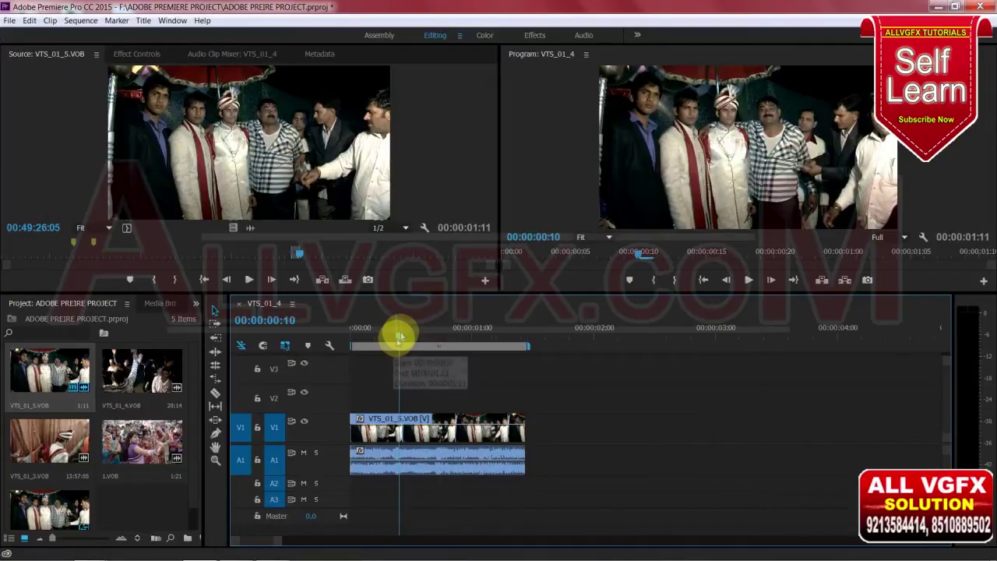
{"action": "left_click_drag", "start_coordinate": [395, 335], "coordinate": [392, 337]}
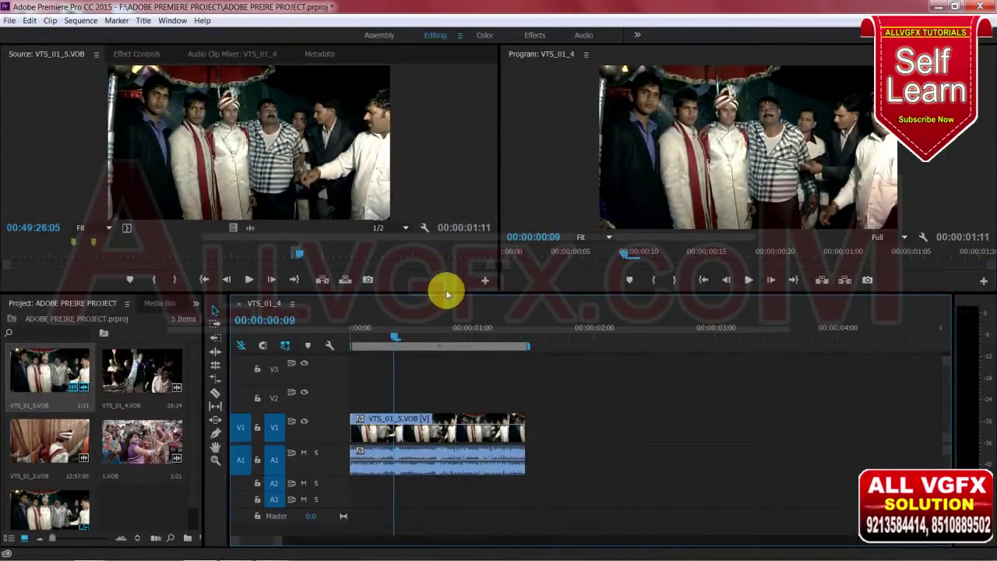
{"action": "left_click_drag", "start_coordinate": [445, 292], "coordinate": [445, 273]}
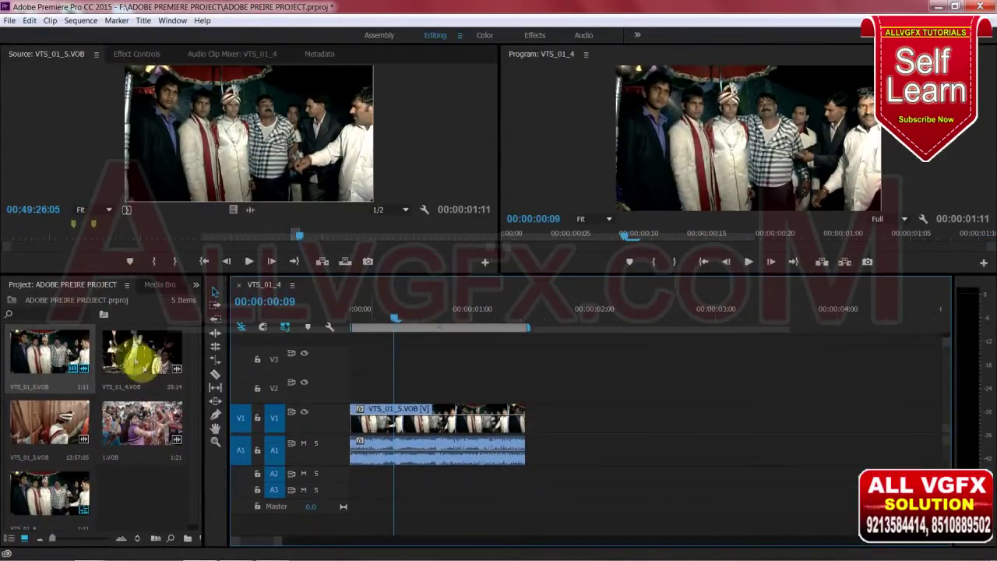
Load 1.VOB in the Source monitor and set a first In point at 08:33:07
{"action": "double_click", "coordinate": [140, 423]}
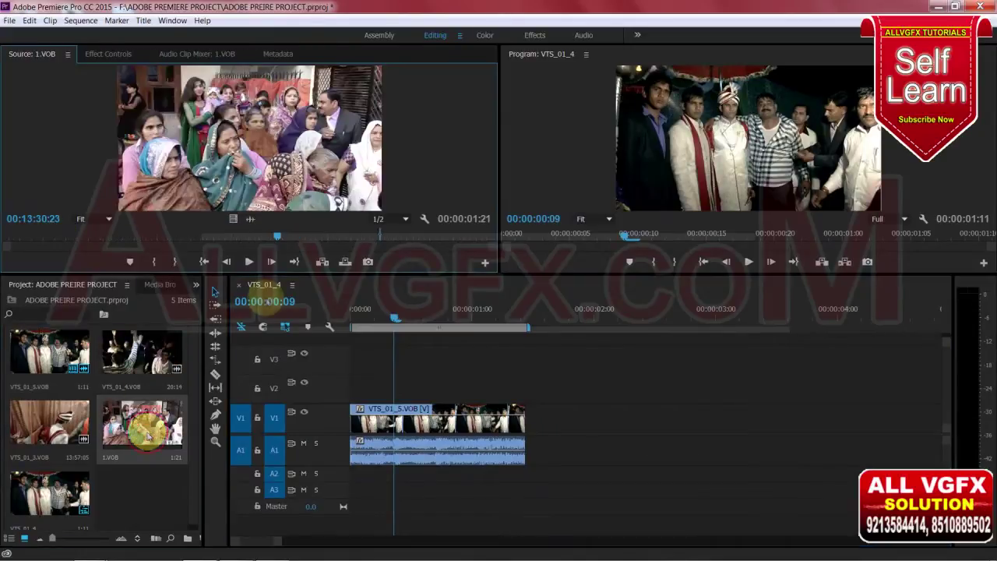
{"action": "left_click", "coordinate": [97, 238]}
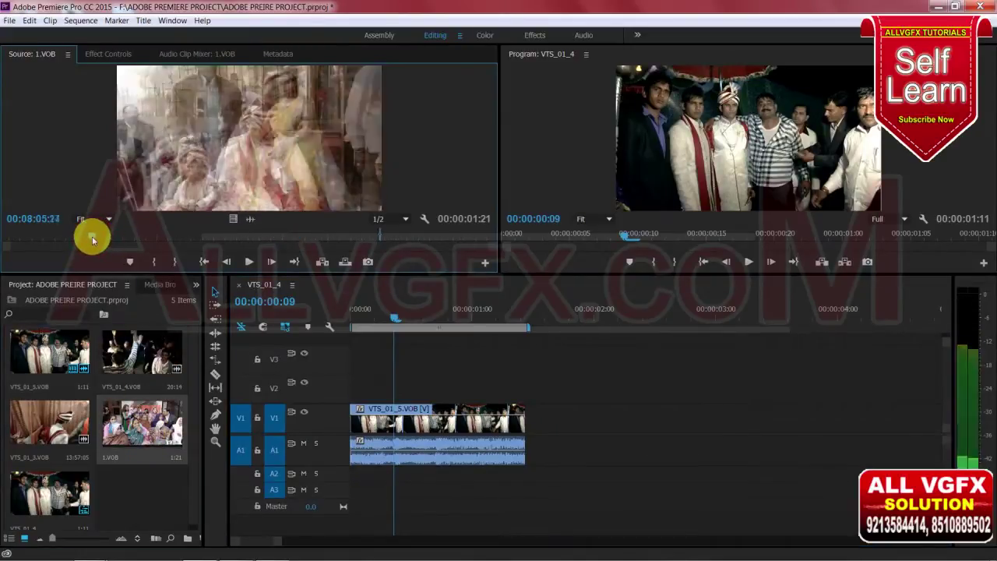
{"action": "left_click_drag", "start_coordinate": [99, 236], "coordinate": [109, 246]}
{"action": "key", "text": "i"}
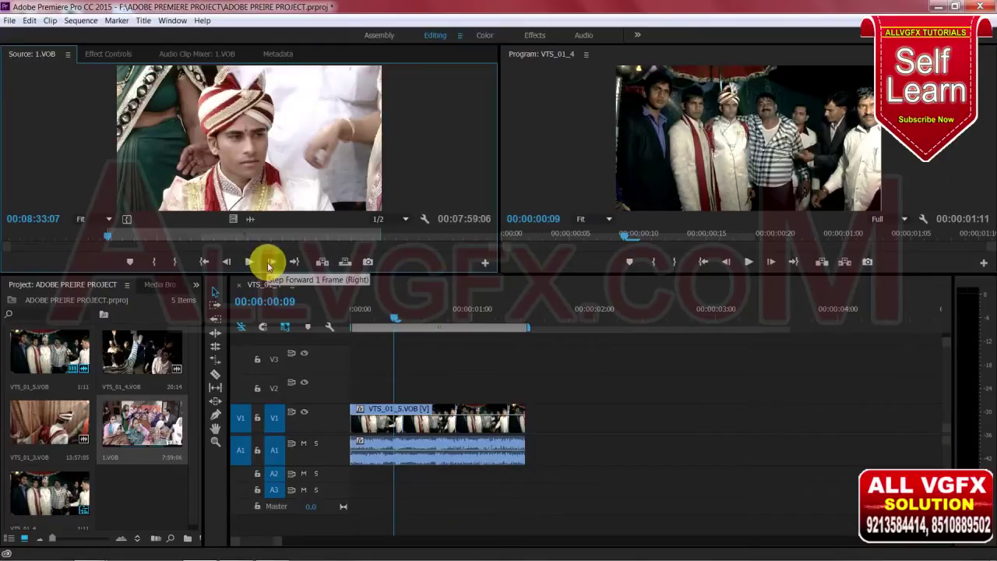
Step through 1.VOB and reset the In point at 08:45:21, leaving a 12:15-long section
{"action": "left_click", "coordinate": [269, 264]}
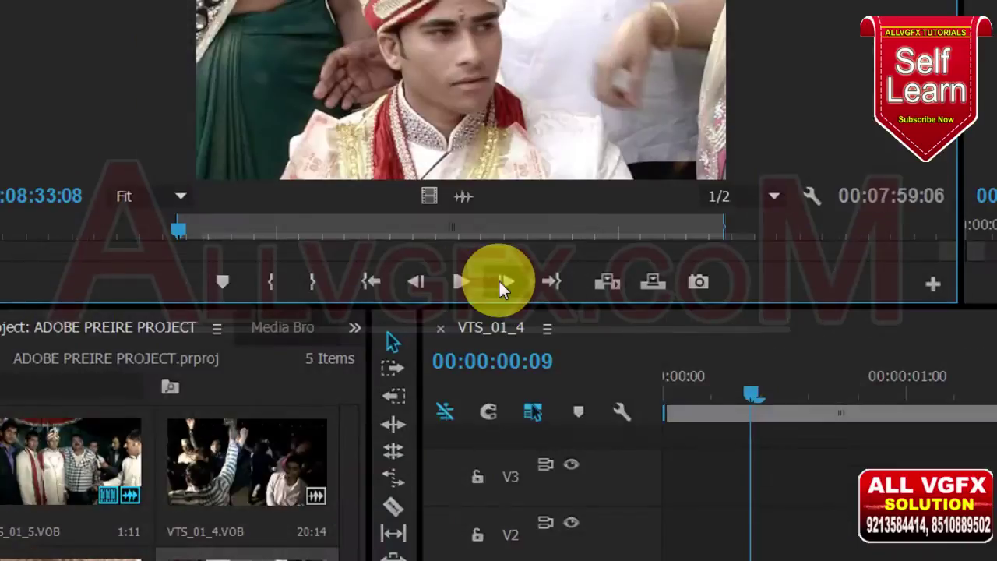
{"action": "left_click", "coordinate": [268, 263]}
{"action": "left_click", "coordinate": [269, 262]}
{"action": "left_click", "coordinate": [499, 279]}
{"action": "left_click", "coordinate": [499, 278]}
{"action": "left_click", "coordinate": [498, 279]}
{"action": "left_click", "coordinate": [499, 279]}
{"action": "left_click", "coordinate": [499, 279]}
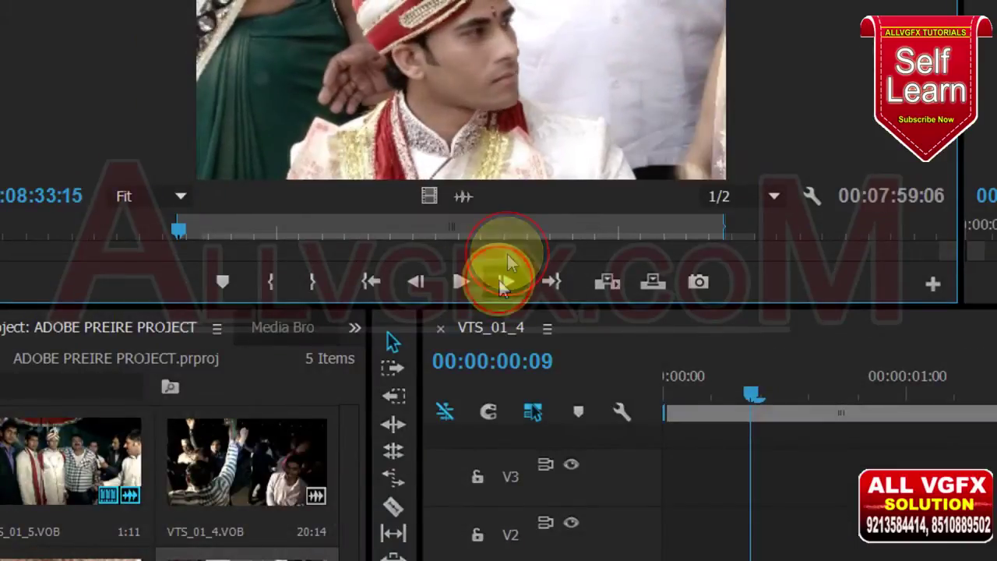
{"action": "left_click", "coordinate": [506, 297]}
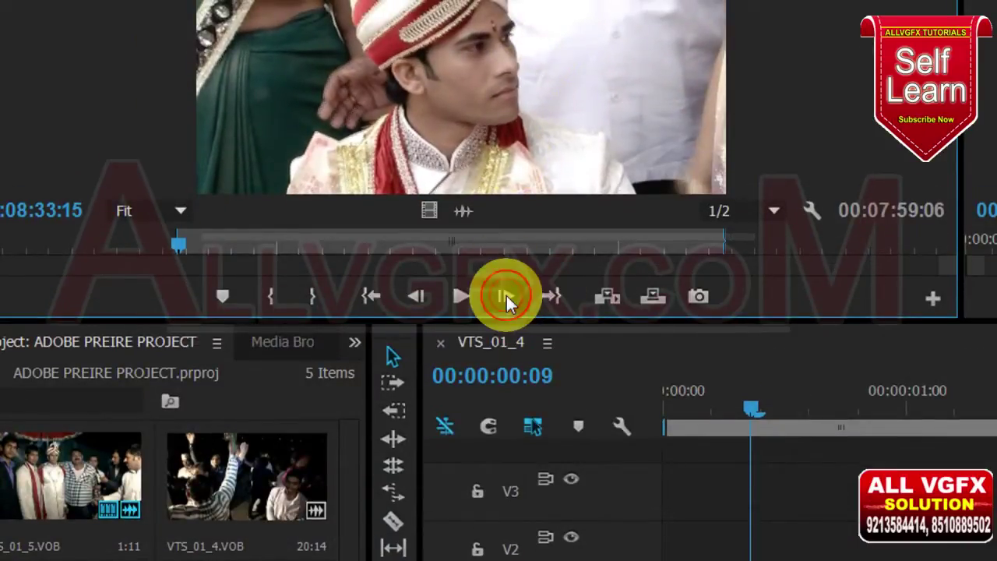
{"action": "left_click", "coordinate": [506, 296]}
{"action": "left_click", "coordinate": [507, 297]}
{"action": "left_click", "coordinate": [506, 297]}
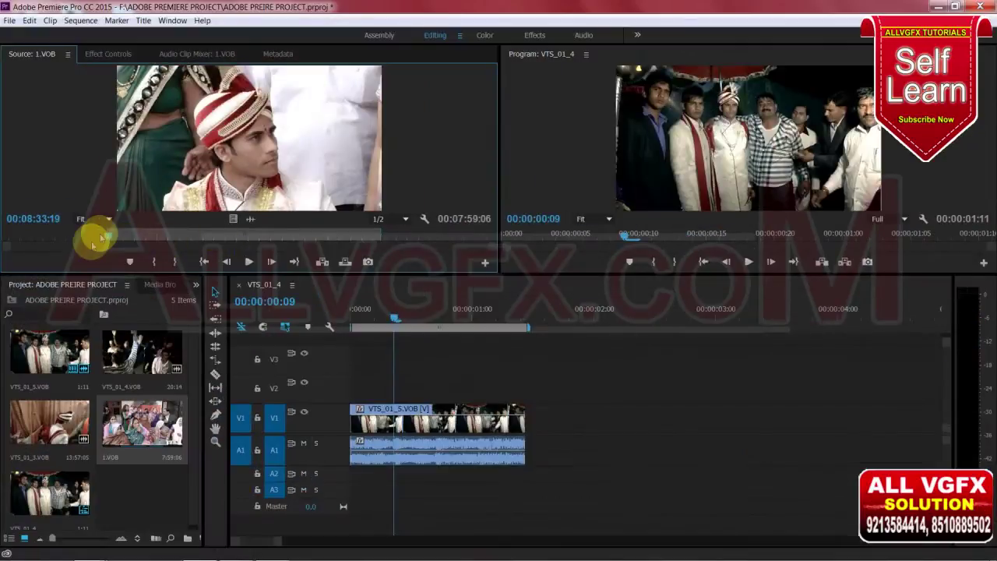
{"action": "left_click_drag", "start_coordinate": [97, 234], "coordinate": [118, 239]}
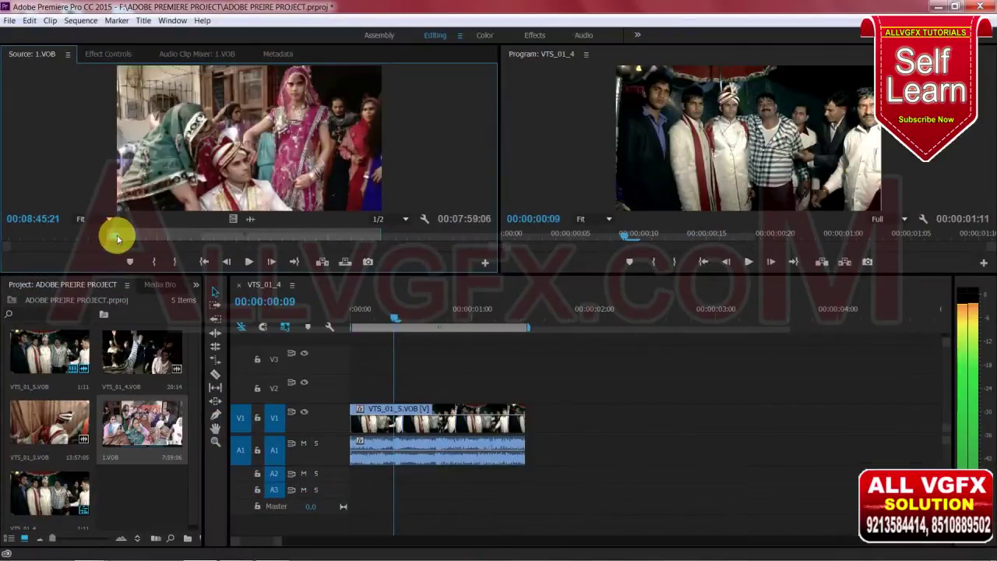
{"action": "key", "text": "i"}
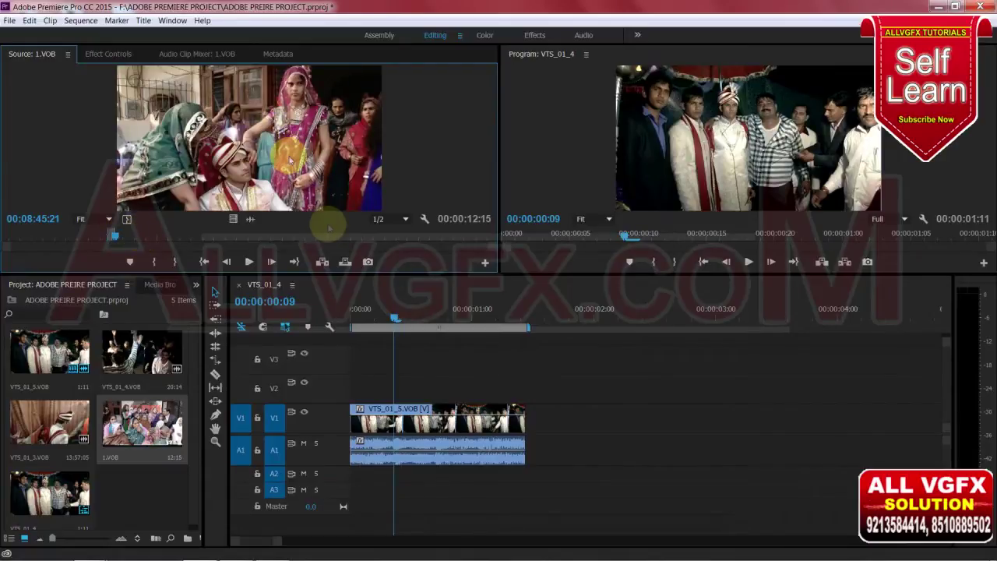
{"action": "left_click", "coordinate": [525, 328]}
Insert the marked 1.VOB portion at the sequence end, review it, then undo the insert
{"action": "left_click_drag", "start_coordinate": [525, 329], "coordinate": [525, 331]}
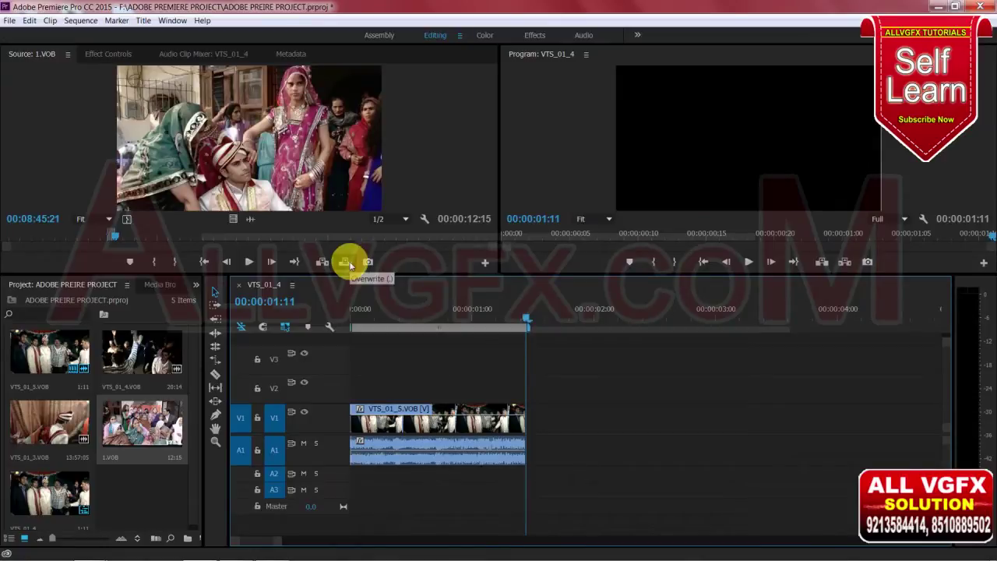
{"action": "left_click", "coordinate": [345, 262]}
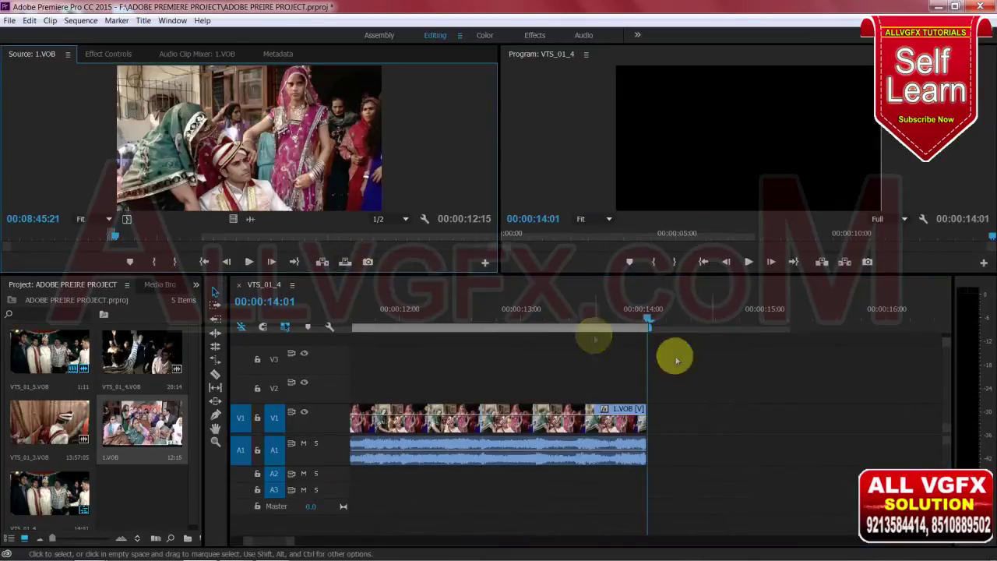
{"action": "left_click_drag", "start_coordinate": [584, 323], "coordinate": [384, 318]}
{"action": "key", "text": "minus"}
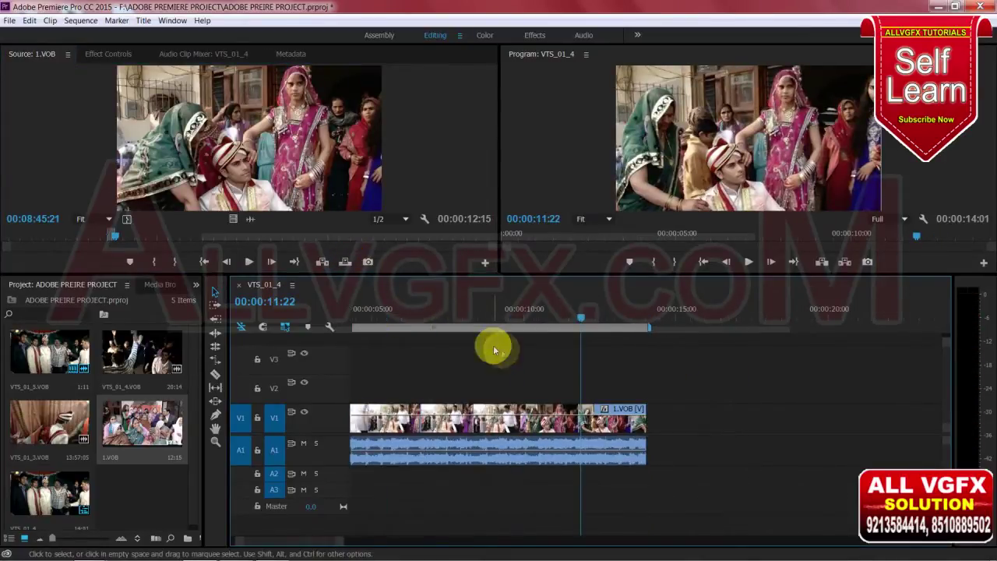
{"action": "key", "text": "minus"}
{"action": "key", "text": "minus"}
{"action": "key", "text": "minus"}
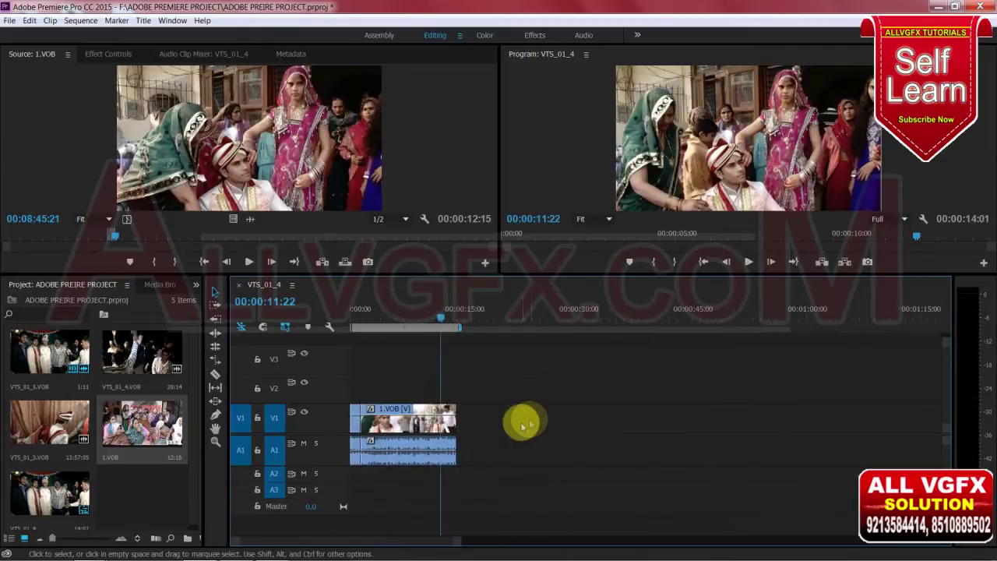
{"action": "key", "text": "Home"}
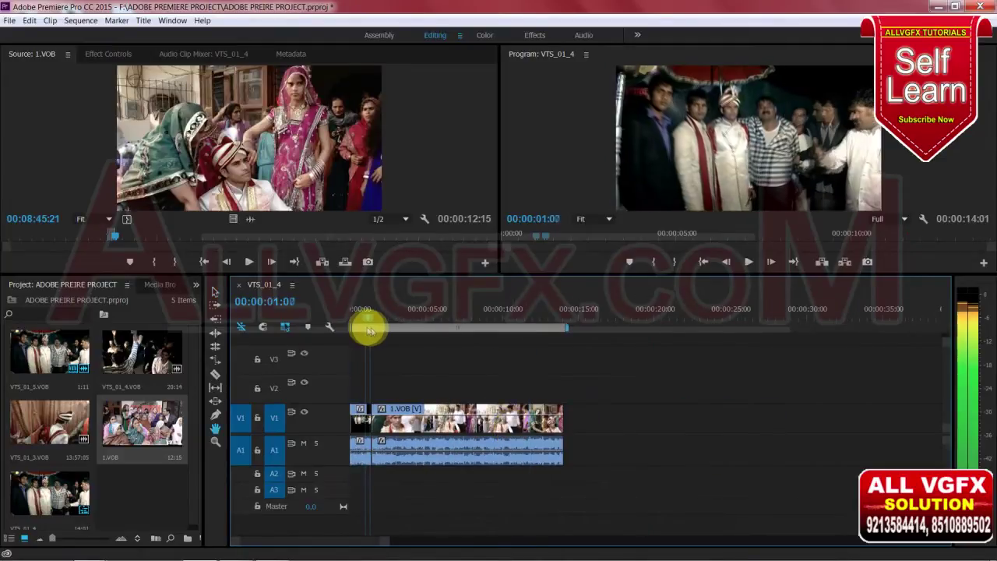
{"action": "key", "text": "h"}
{"action": "key", "text": "ctrl+z"}
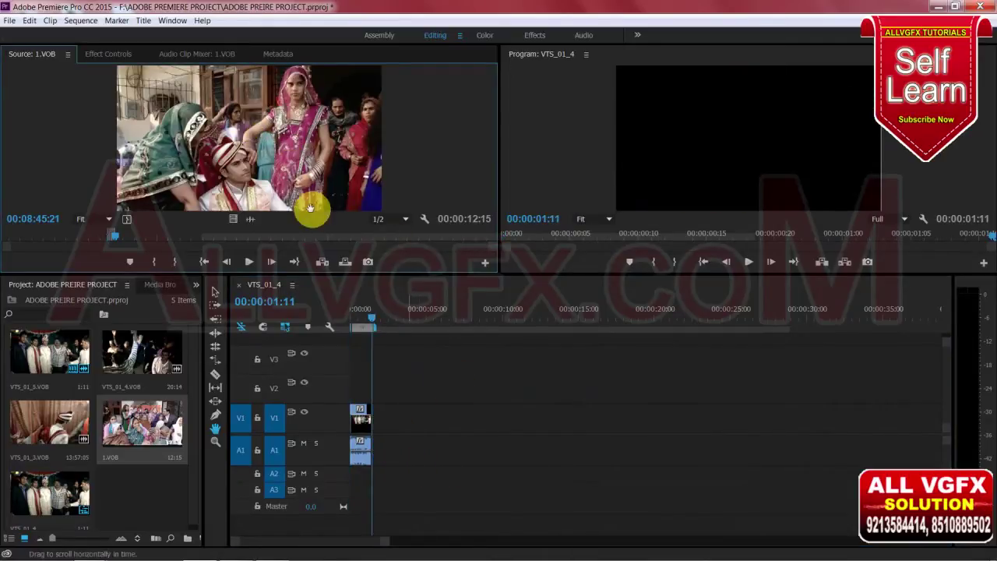
Insert the marked 1.VOB portion directly after VTS_01_5.VOB
{"action": "left_click", "coordinate": [132, 149]}
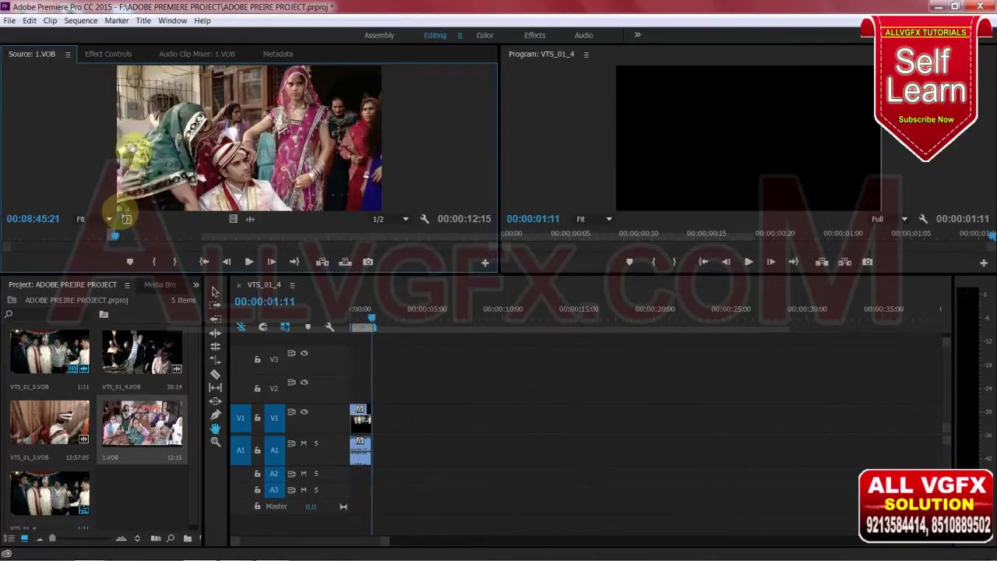
{"action": "left_click", "coordinate": [160, 162]}
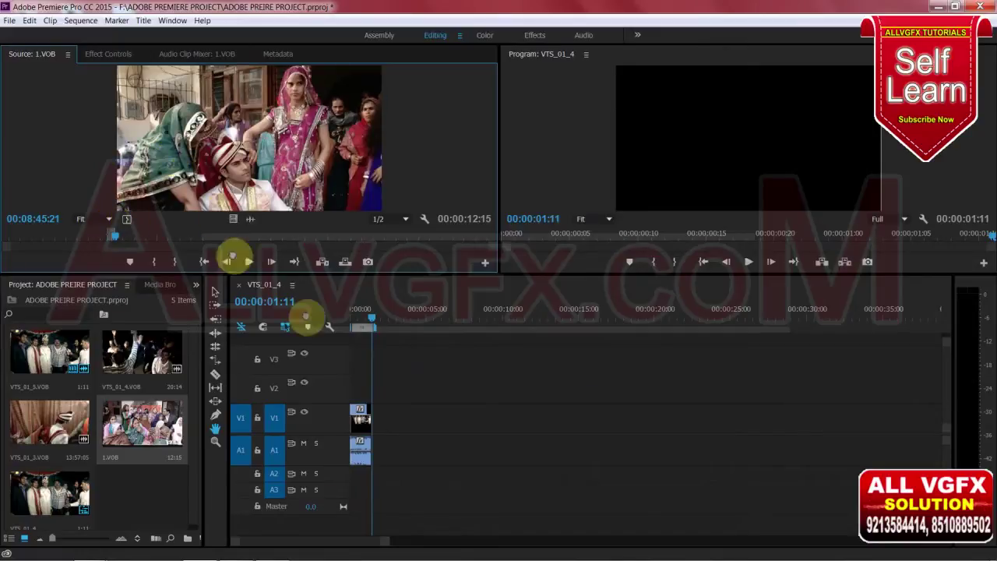
{"action": "left_click_drag", "start_coordinate": [239, 228], "coordinate": [378, 423]}
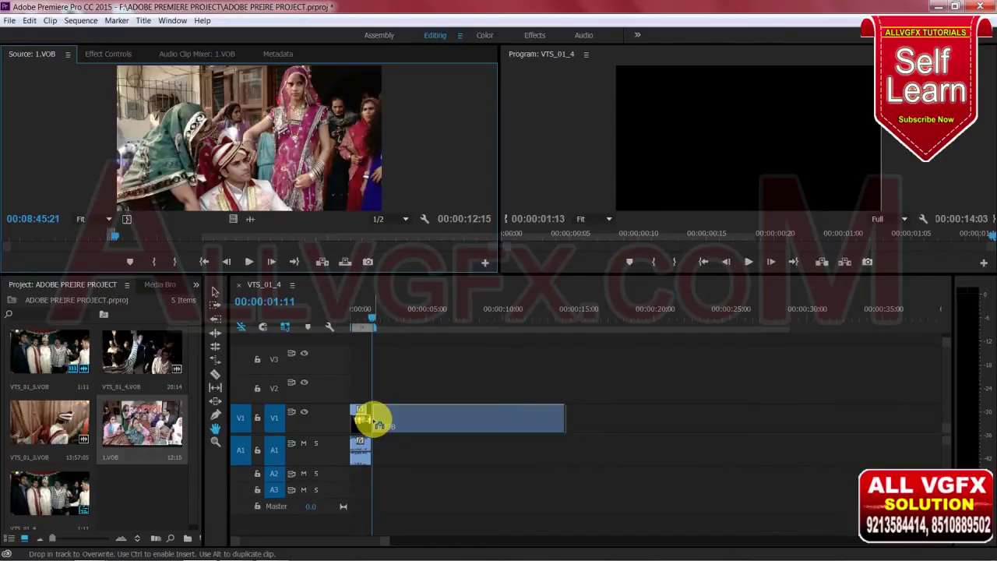
{"action": "left_click_drag", "start_coordinate": [372, 420], "coordinate": [291, 175]}
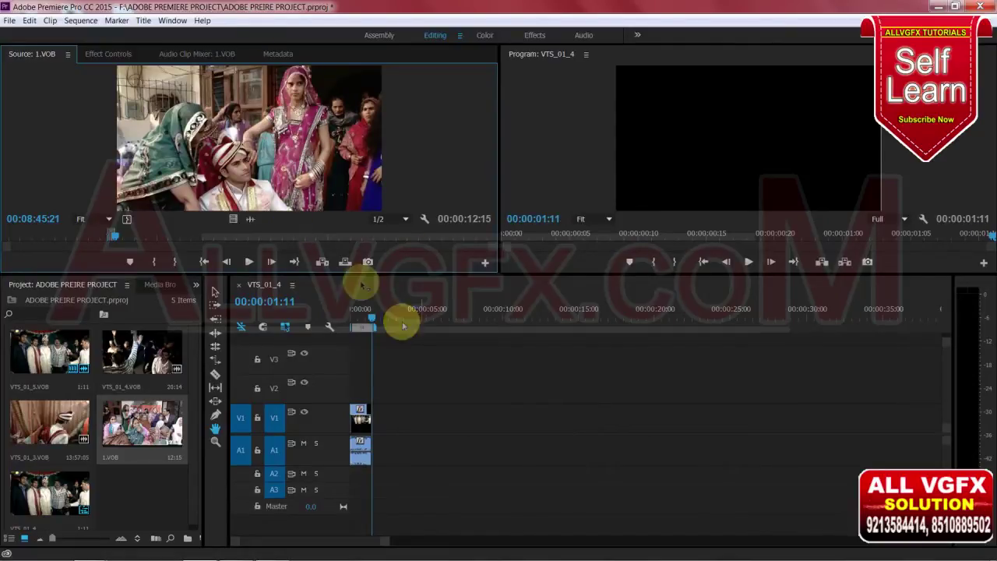
{"action": "left_click", "coordinate": [323, 264]}
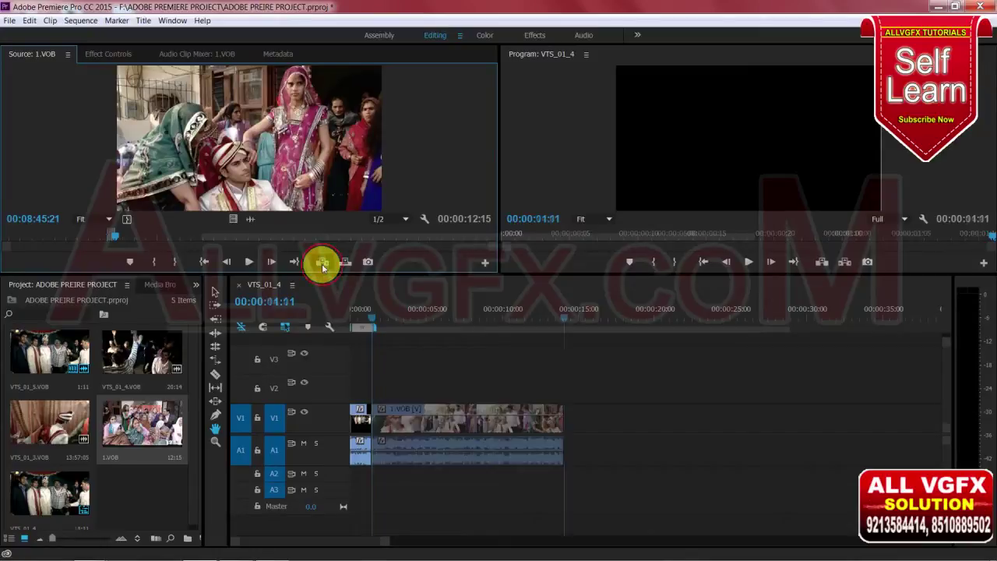
{"action": "left_click", "coordinate": [443, 320]}
Split the 1.VOB clip at 00:00:05:14 and delete the part after the cut
{"action": "key", "text": "Home"}
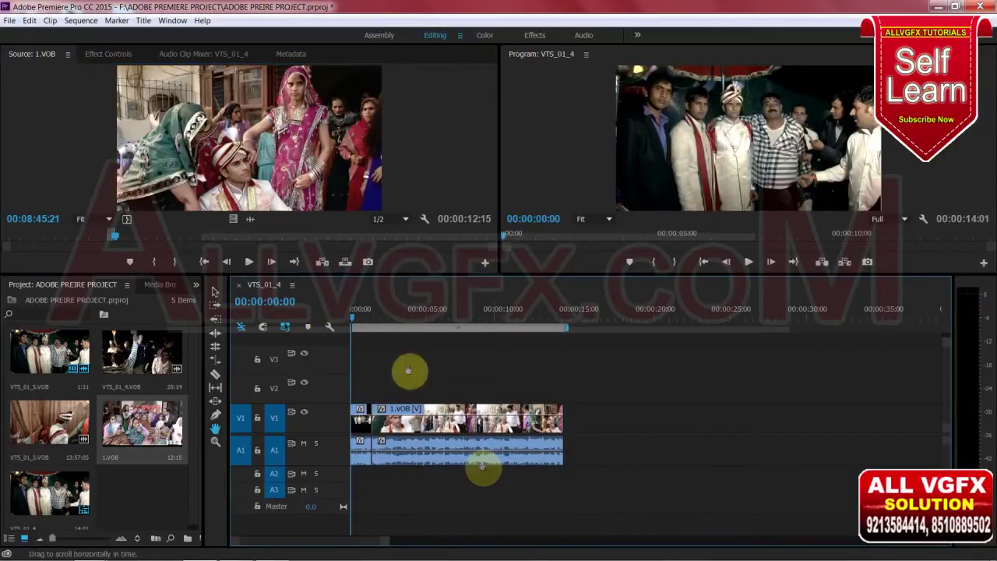
{"action": "key", "text": "equal"}
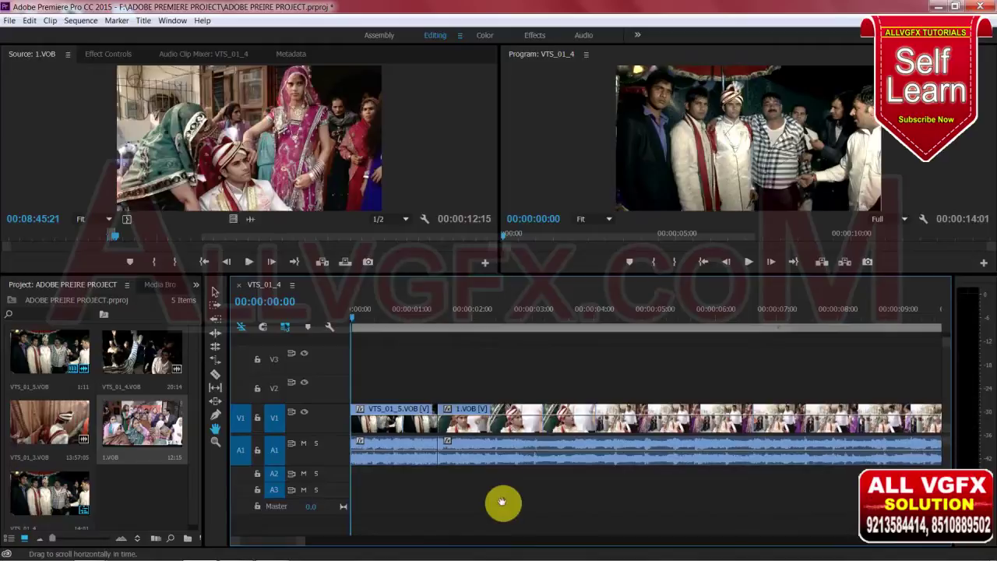
{"action": "left_click_drag", "start_coordinate": [511, 319], "coordinate": [522, 361]}
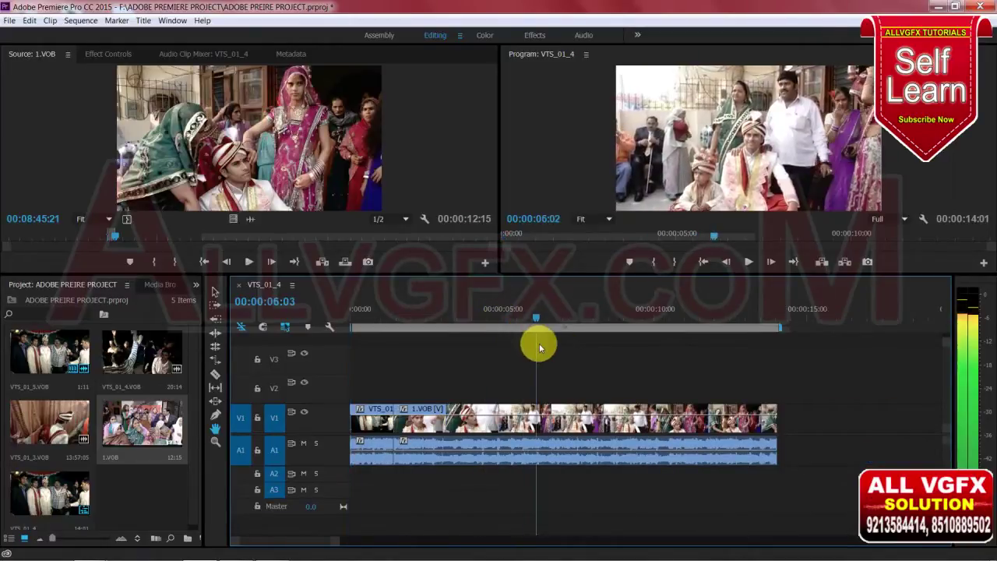
{"action": "key", "text": "ctrl+k"}
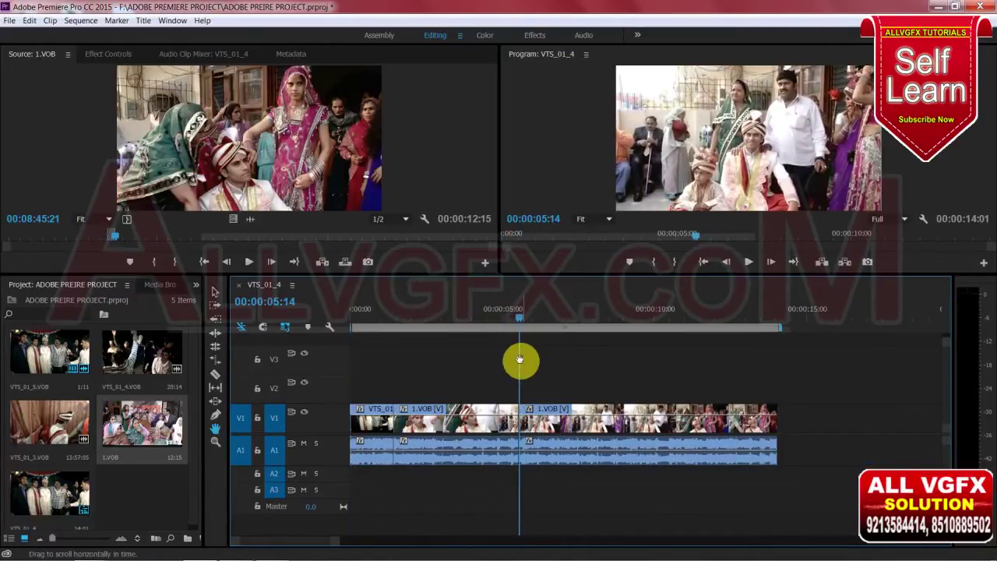
{"action": "left_click", "coordinate": [547, 424]}
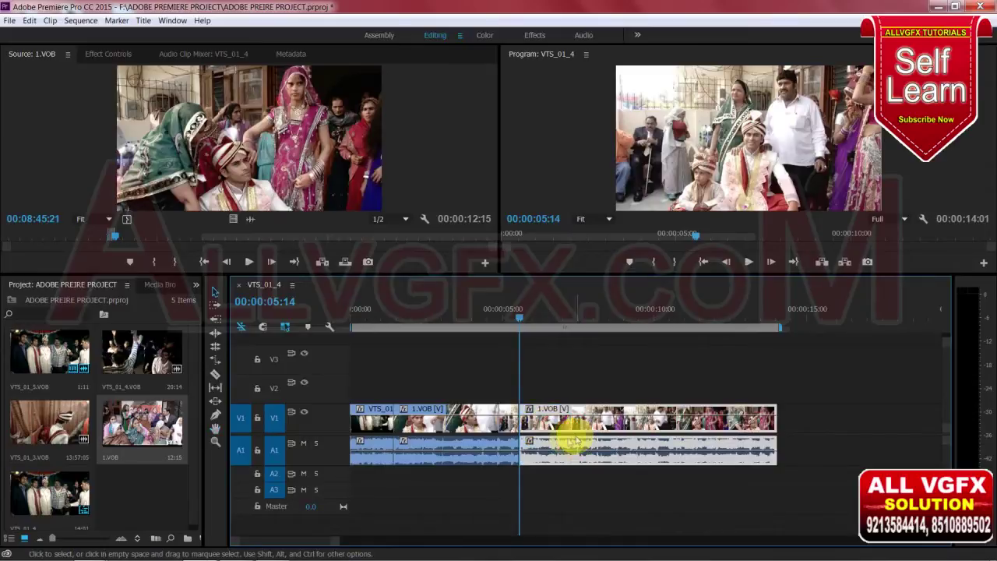
{"action": "key", "text": "Delete"}
{"action": "key", "text": "ctrl+minus"}
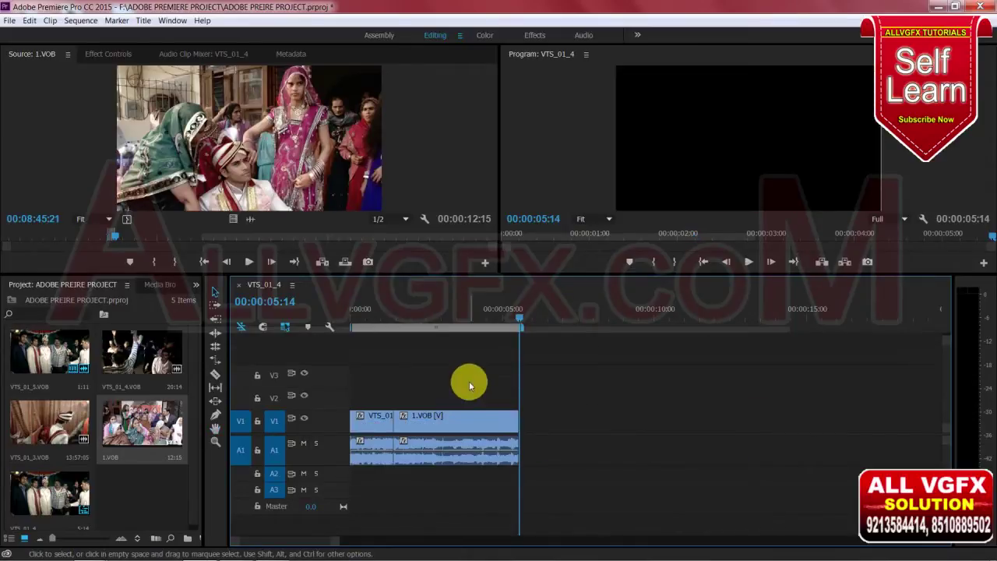
{"action": "left_click_drag", "start_coordinate": [459, 315], "coordinate": [496, 346]}
Clear 1.VOB's marks, mark a 00:00:17:03 section from 12:51:23, and place it after the first 1.VOB clip
{"action": "left_click", "coordinate": [133, 426]}
{"action": "key", "text": "space"}
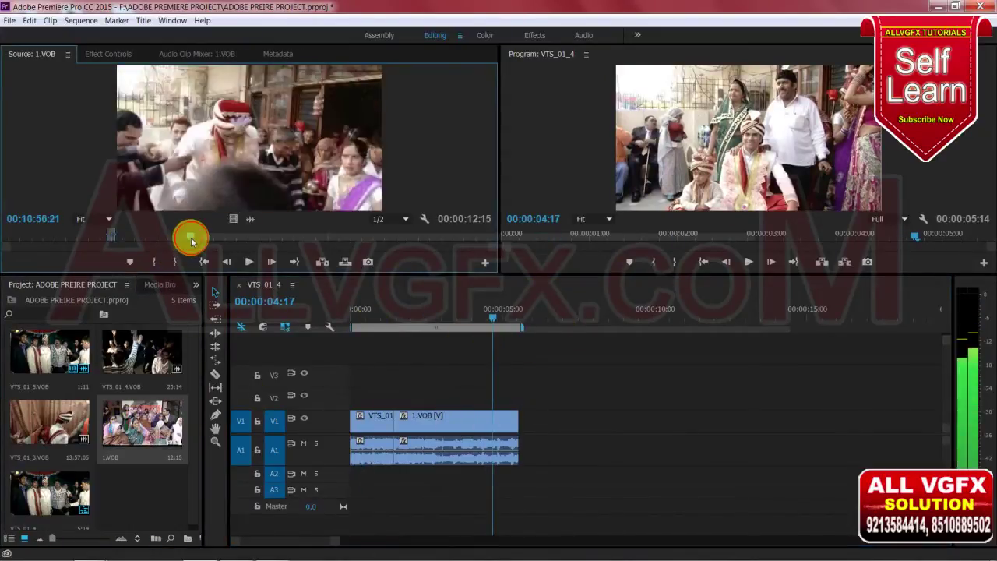
{"action": "left_click", "coordinate": [246, 250]}
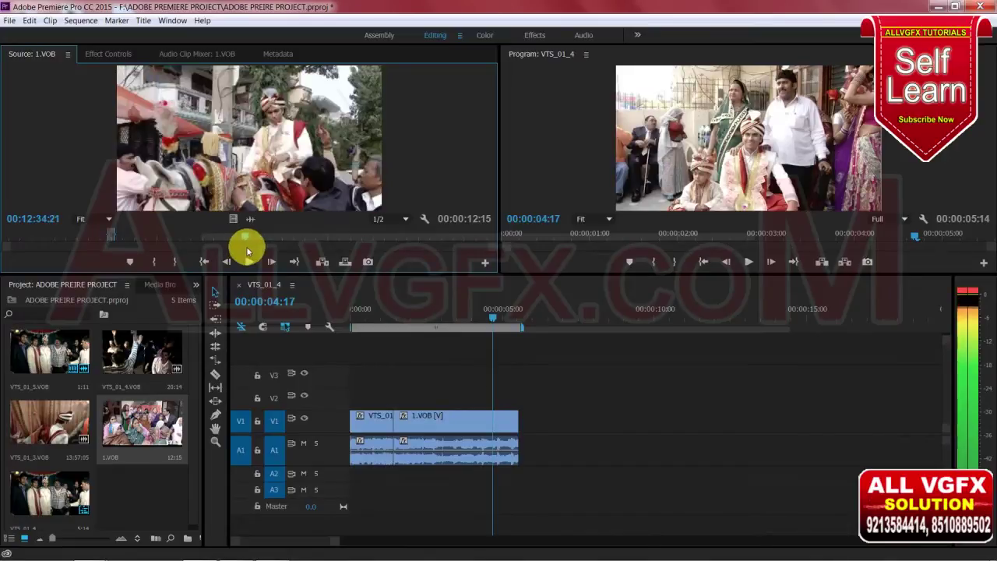
{"action": "key", "text": "ctrl+shift+x"}
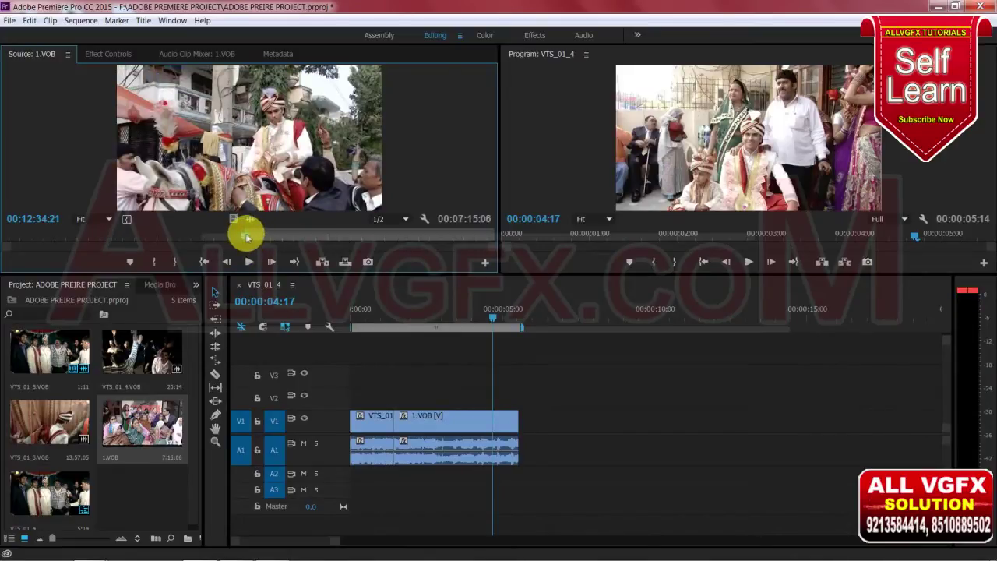
{"action": "left_click_drag", "start_coordinate": [246, 236], "coordinate": [257, 242]}
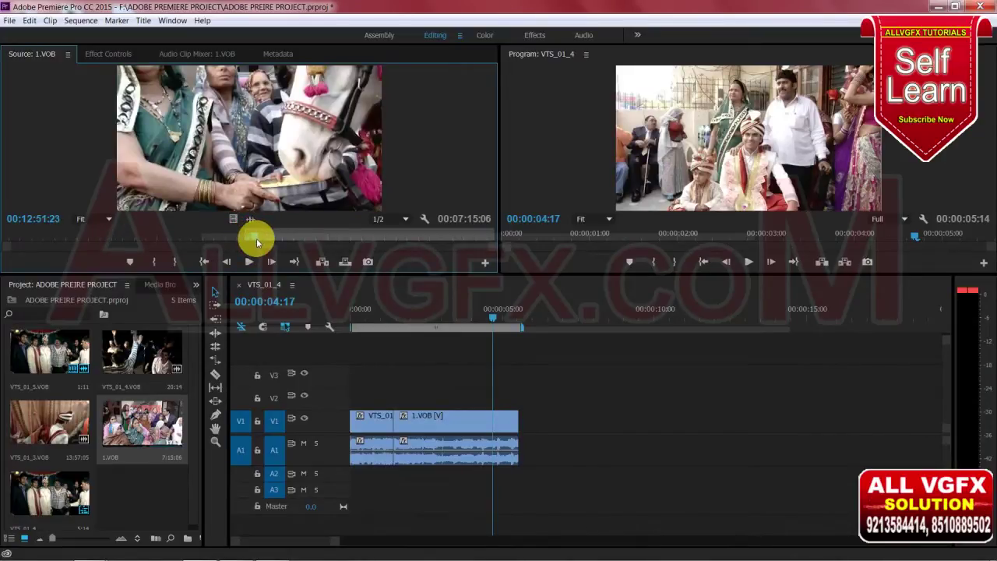
{"action": "key", "text": "o"}
{"action": "mouse_move", "coordinate": [256, 161]}
{"action": "left_mouse_down"}
{"action": "mouse_move", "coordinate": [533, 424]}
{"action": "mouse_move", "coordinate": [521, 426]}
{"action": "left_mouse_up"}
{"action": "mouse_move", "coordinate": [522, 318]}
{"action": "left_mouse_down"}
{"action": "mouse_move", "coordinate": [639, 352]}
{"action": "mouse_move", "coordinate": [710, 357]}
{"action": "left_mouse_up"}
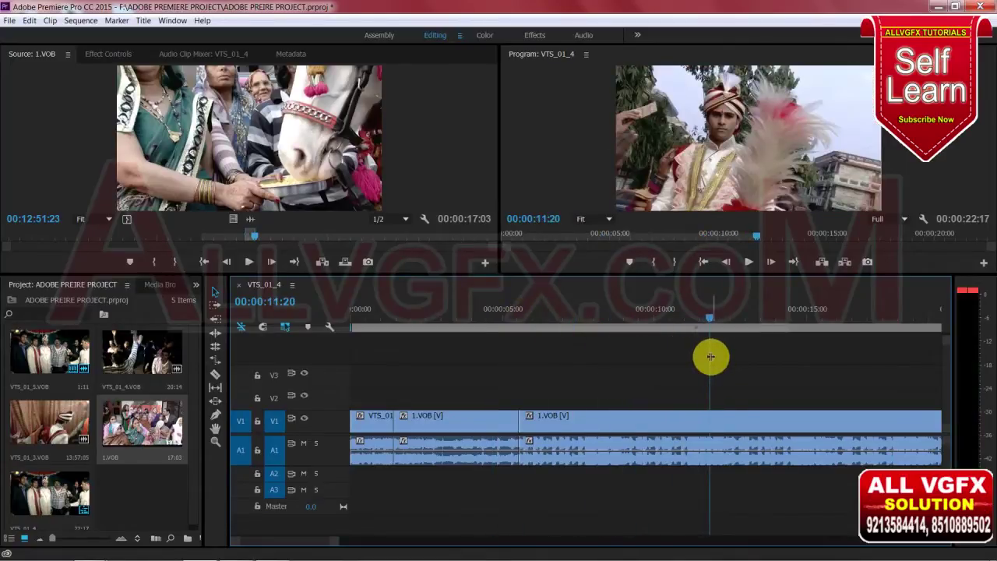
Razor the second 1.VOB clip at 00:00:11:20, delete the remainder, and refit the timeline zoom
{"action": "key", "text": "c"}
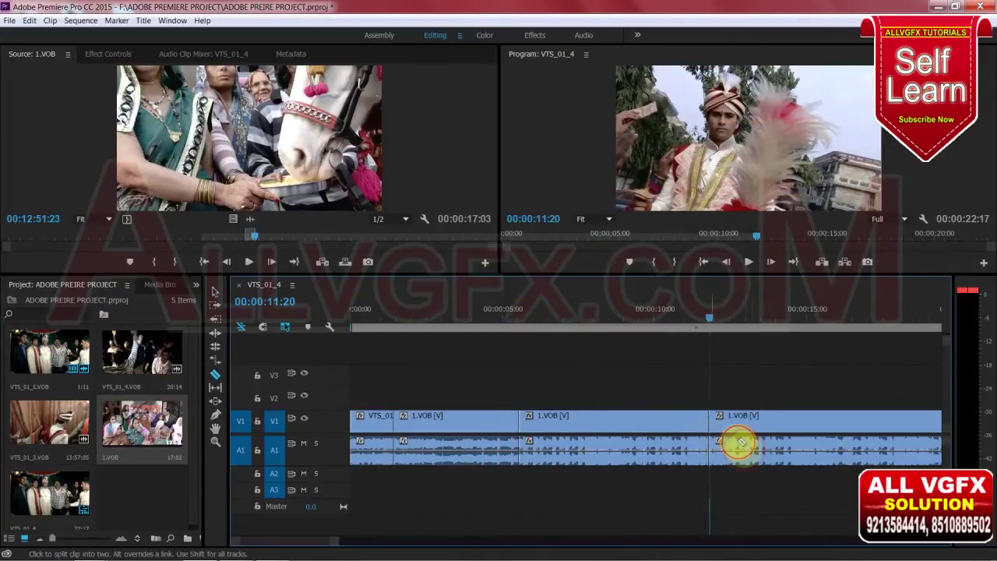
{"action": "key", "text": "v"}
{"action": "left_click", "coordinate": [748, 426]}
{"action": "key", "text": "Delete"}
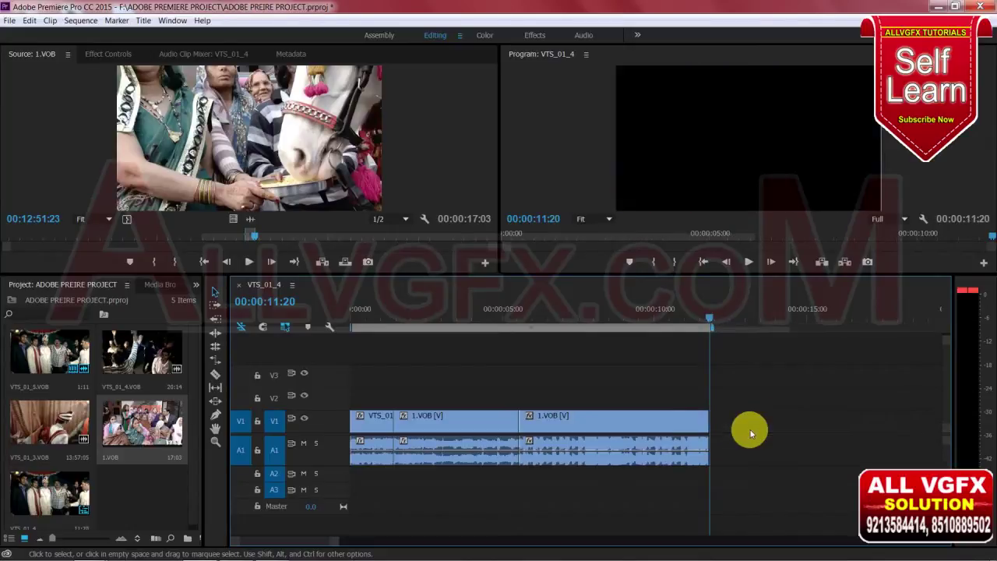
{"action": "key", "text": "Home"}
{"action": "key", "text": "minus"}
{"action": "key", "text": "minus"}
{"action": "key", "text": "equal"}
{"action": "key", "text": "equal"}
{"action": "key", "text": "minus"}
{"action": "key", "text": "equal"}
{"action": "mouse_move", "coordinate": [363, 325]}
{"action": "left_mouse_down"}
{"action": "mouse_move", "coordinate": [454, 343]}
{"action": "mouse_move", "coordinate": [431, 347]}
{"action": "left_mouse_up"}
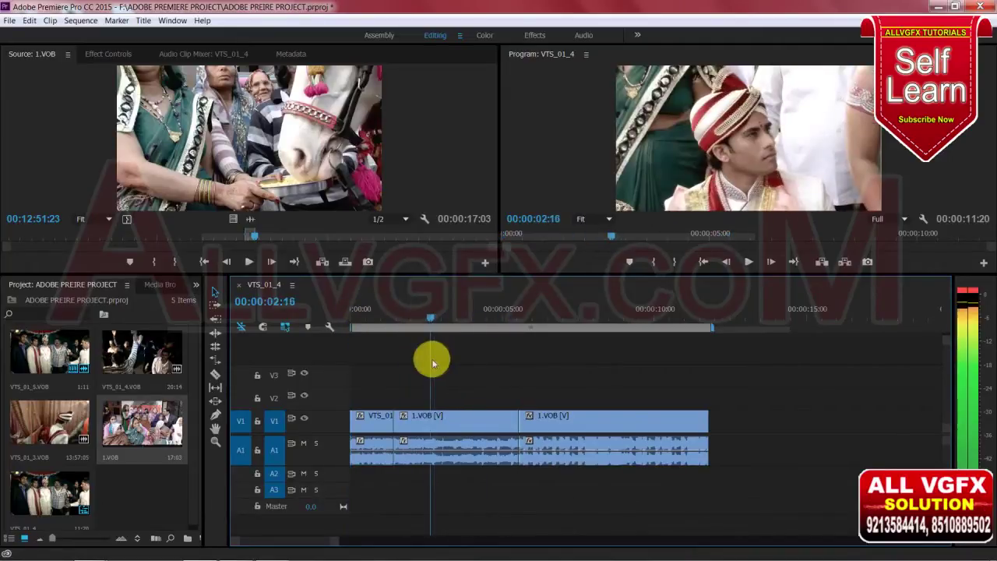
Drag the second 1.VOB clip's left edge rightward, trimming its head toward 00:00:05:02 and leaving a gap
{"action": "left_click", "coordinate": [376, 326]}
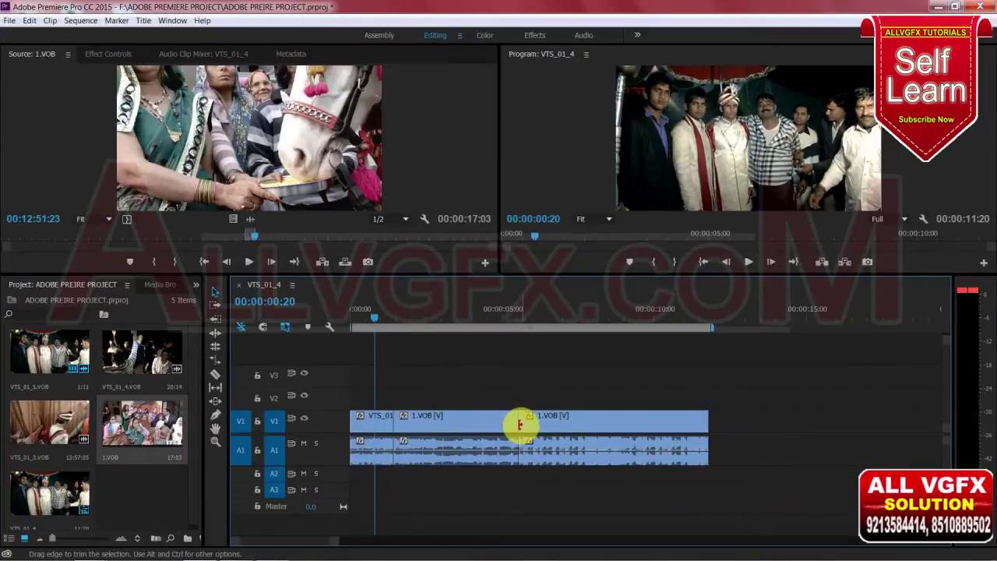
{"action": "left_click_drag", "start_coordinate": [521, 425], "coordinate": [550, 424]}
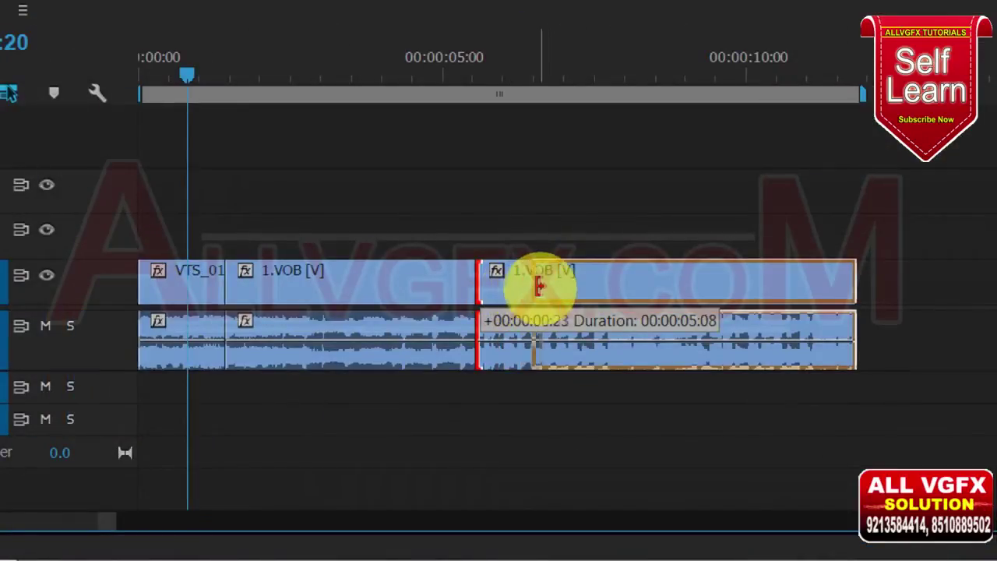
{"action": "left_click_drag", "start_coordinate": [538, 286], "coordinate": [559, 290]}
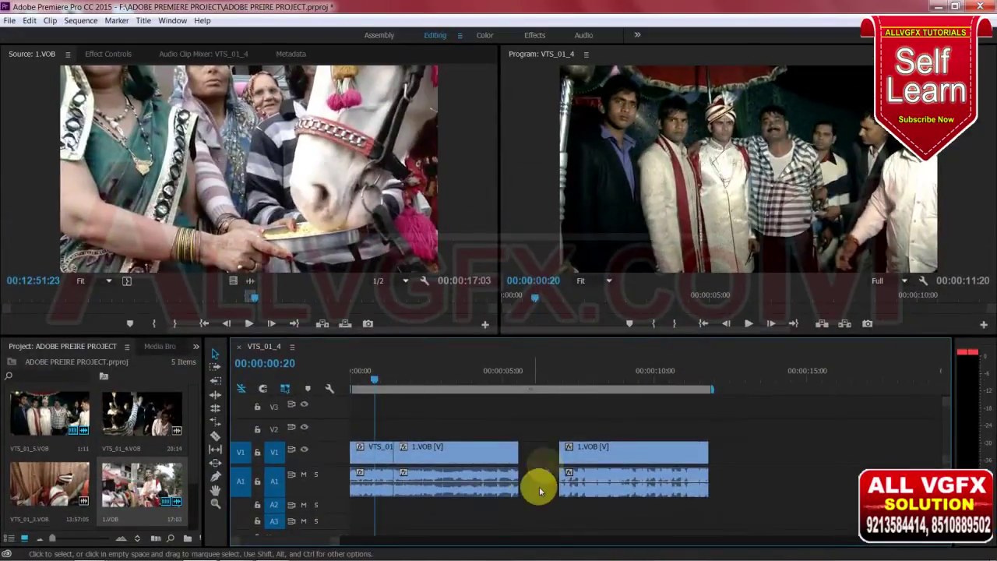
{"action": "mouse_move", "coordinate": [552, 452]}
{"action": "left_mouse_down"}
{"action": "mouse_move", "coordinate": [532, 458]}
{"action": "mouse_move", "coordinate": [553, 458]}
{"action": "left_mouse_up"}
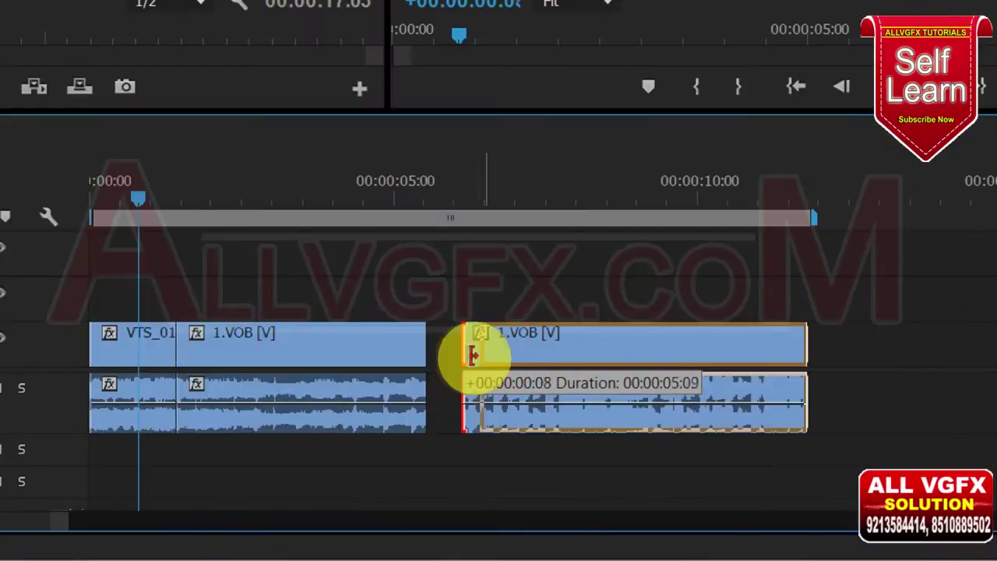
Trim the second 1.VOB clip's head later and extend its tail, scrubbing to about 9 seconds
{"action": "left_click_drag", "start_coordinate": [553, 457], "coordinate": [552, 458]}
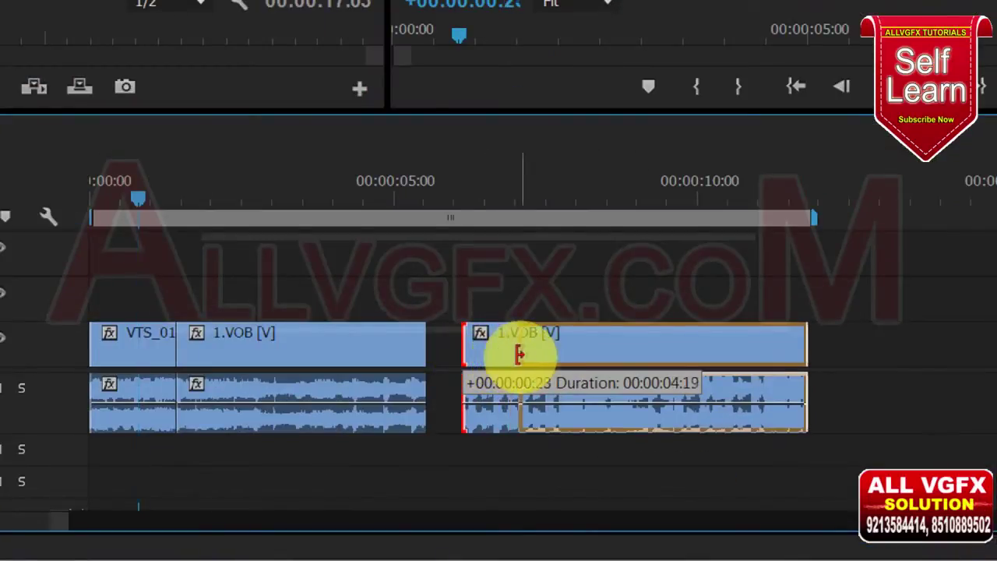
{"action": "left_click_drag", "start_coordinate": [493, 355], "coordinate": [530, 355]}
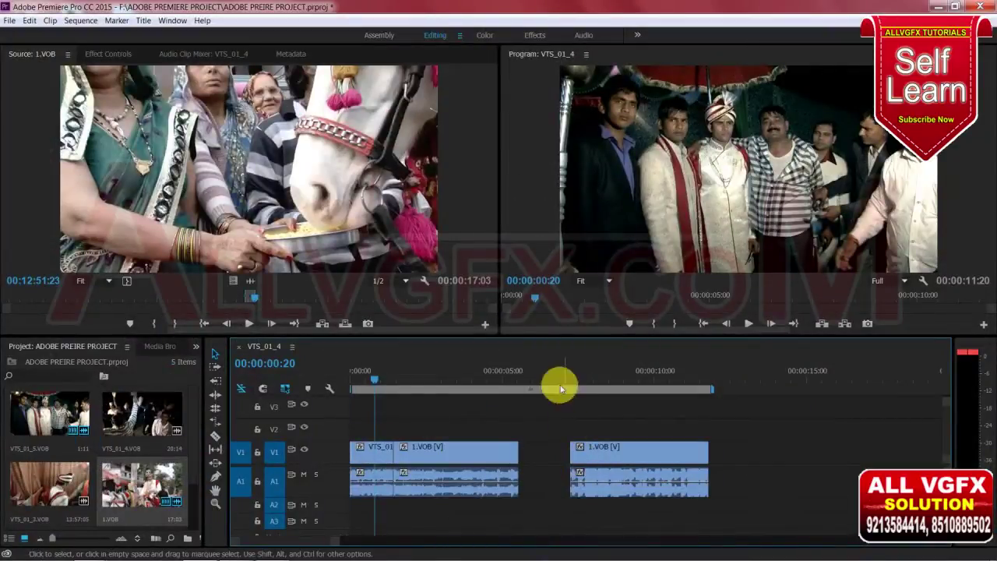
{"action": "left_click_drag", "start_coordinate": [561, 388], "coordinate": [666, 402]}
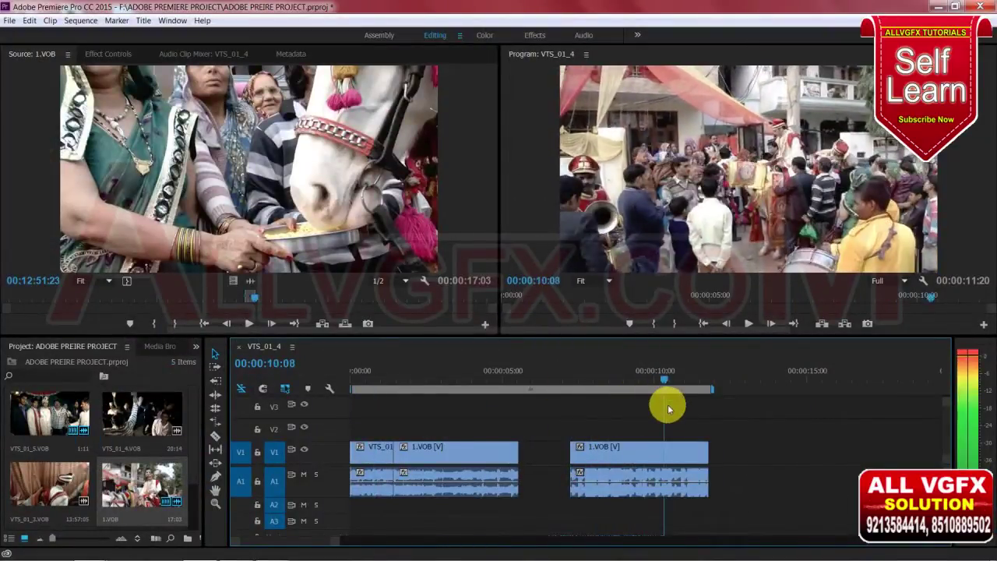
{"action": "left_click_drag", "start_coordinate": [703, 458], "coordinate": [897, 461]}
Re-trim the second 1.VOB clip to start near 13 seconds and pull its end back
{"action": "left_click_drag", "start_coordinate": [678, 379], "coordinate": [744, 397]}
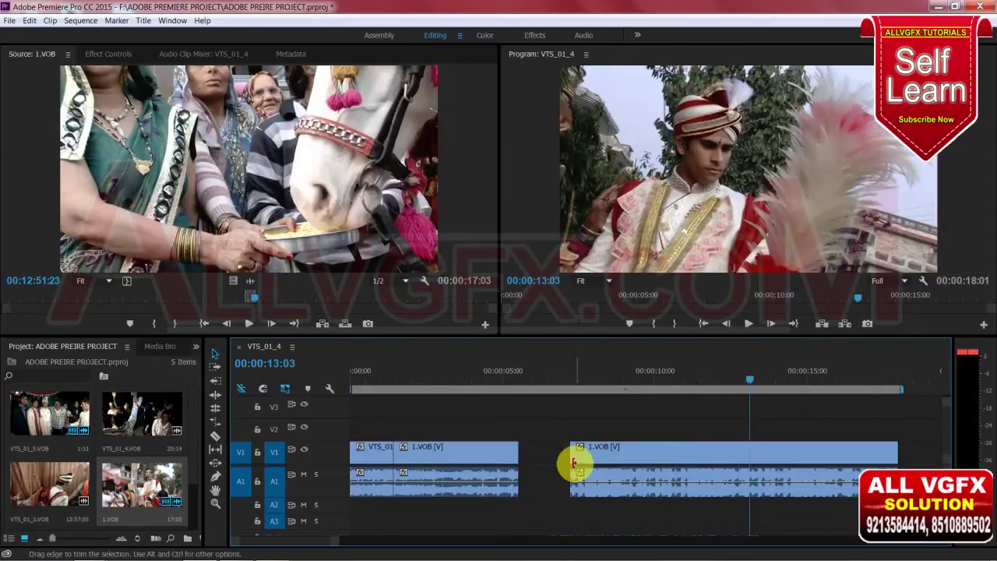
{"action": "left_click_drag", "start_coordinate": [572, 459], "coordinate": [747, 478]}
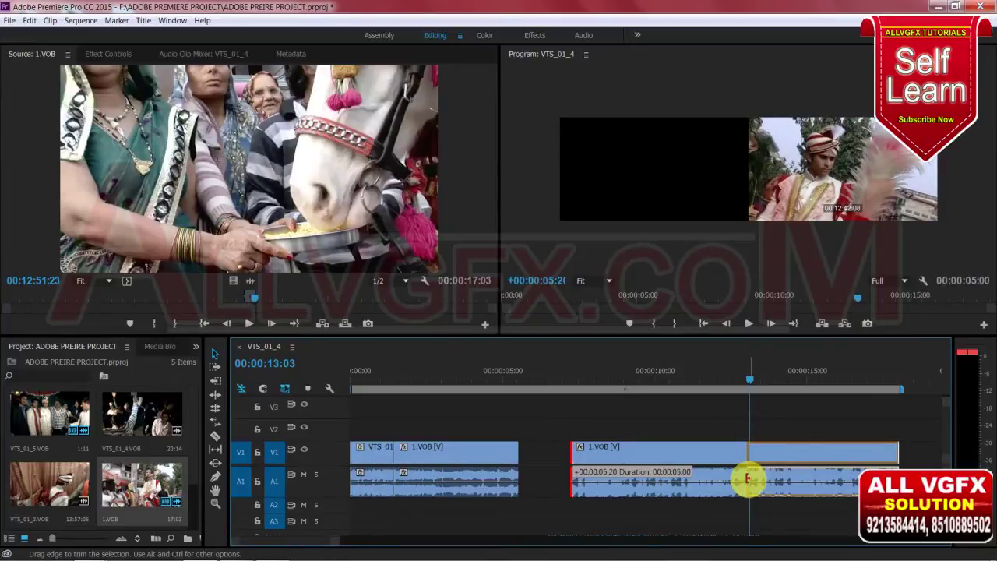
{"action": "left_click_drag", "start_coordinate": [746, 477], "coordinate": [749, 478]}
{"action": "left_click_drag", "start_coordinate": [752, 382], "coordinate": [872, 397]}
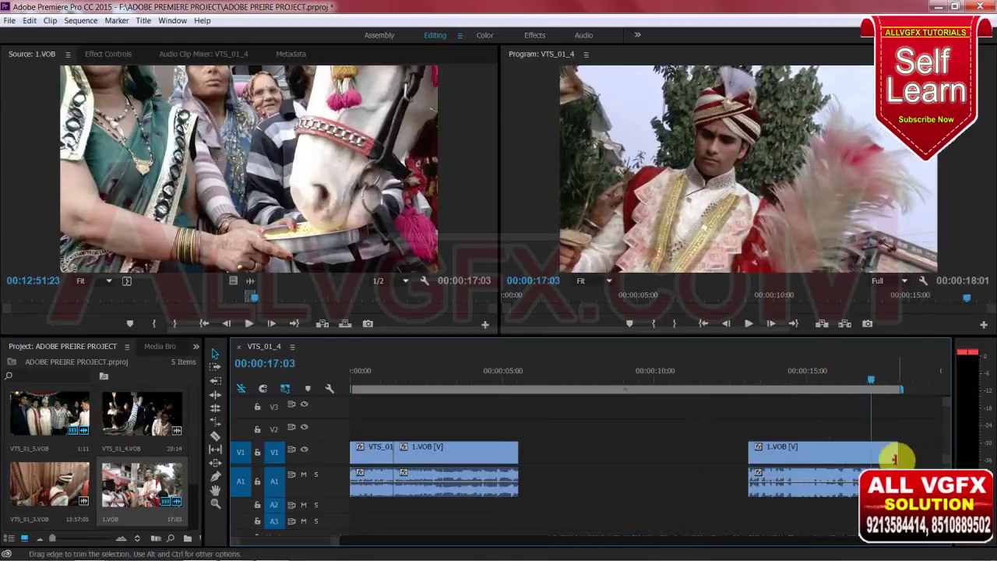
{"action": "left_click_drag", "start_coordinate": [894, 458], "coordinate": [862, 463]}
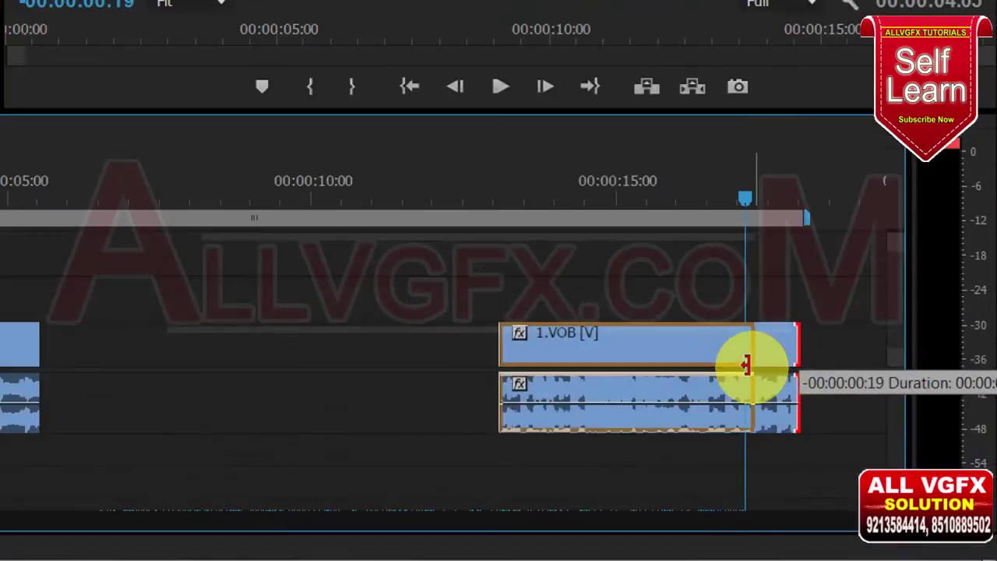
{"action": "left_click_drag", "start_coordinate": [862, 463], "coordinate": [868, 463]}
{"action": "left_click_drag", "start_coordinate": [738, 365], "coordinate": [740, 367]}
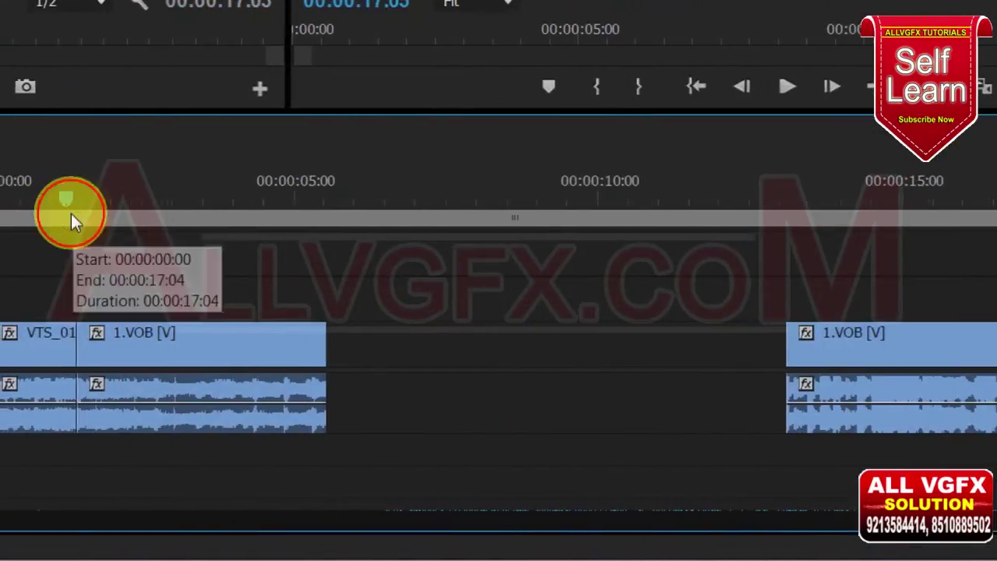
Trim the first 1.VOB clip's tail to the playhead so it lasts 00:00:03:07
{"action": "left_click", "coordinate": [102, 214]}
{"action": "left_click_drag", "start_coordinate": [180, 226], "coordinate": [211, 233]}
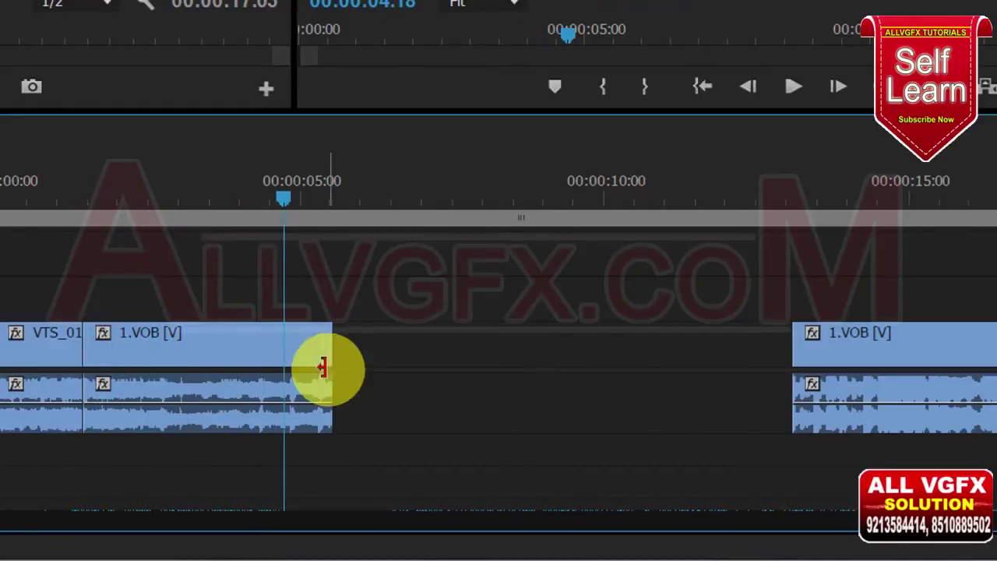
{"action": "mouse_move", "coordinate": [326, 359]}
{"action": "left_mouse_down"}
{"action": "mouse_move", "coordinate": [276, 358]}
{"action": "mouse_move", "coordinate": [284, 361]}
{"action": "left_mouse_up"}
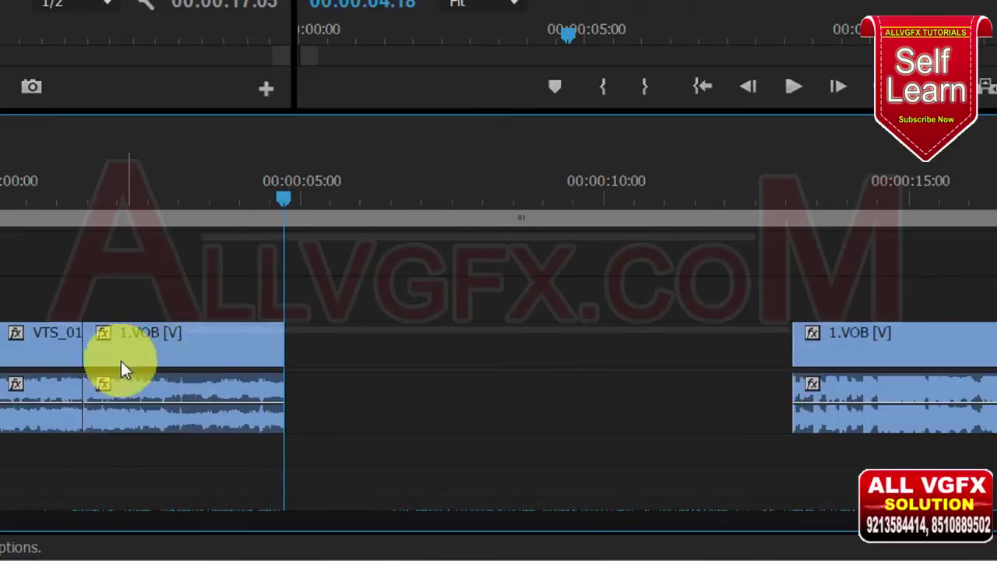
Move the trimmed 1.VOB clip later, lengthen VTS_01_5.VOB's end, and park the playhead near 1:21
{"action": "left_click_drag", "start_coordinate": [148, 347], "coordinate": [276, 347]}
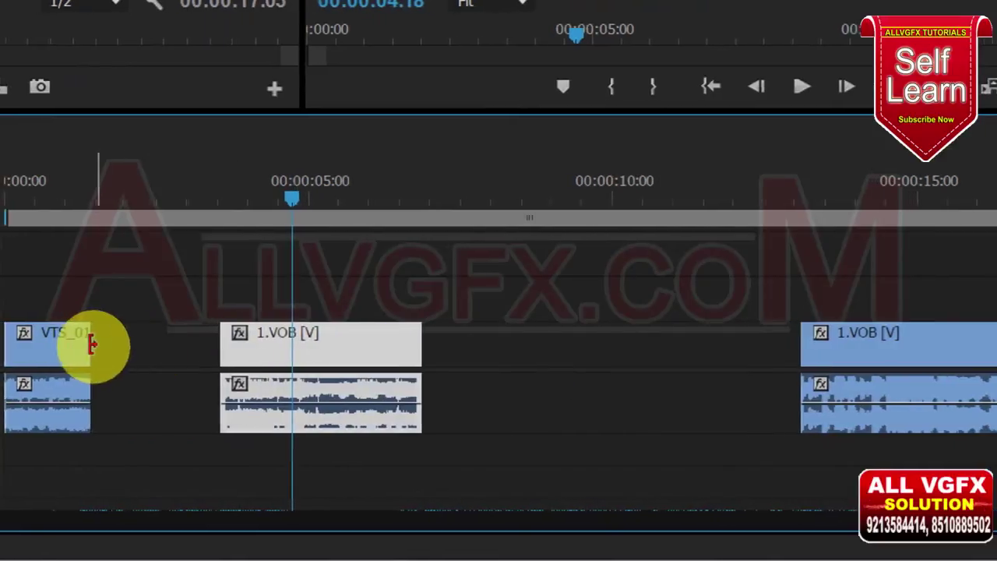
{"action": "left_click_drag", "start_coordinate": [84, 346], "coordinate": [157, 343]}
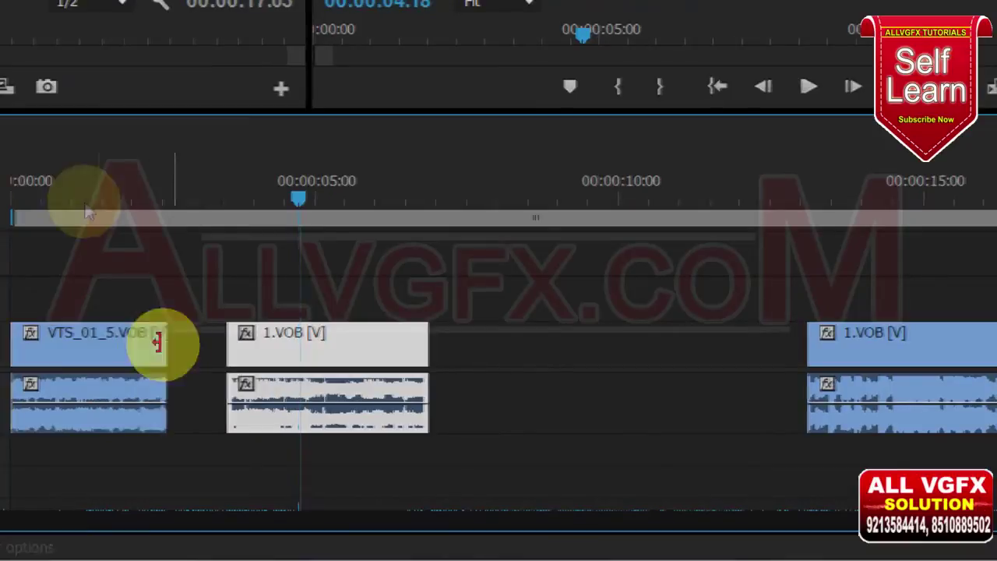
{"action": "left_click", "coordinate": [59, 204]}
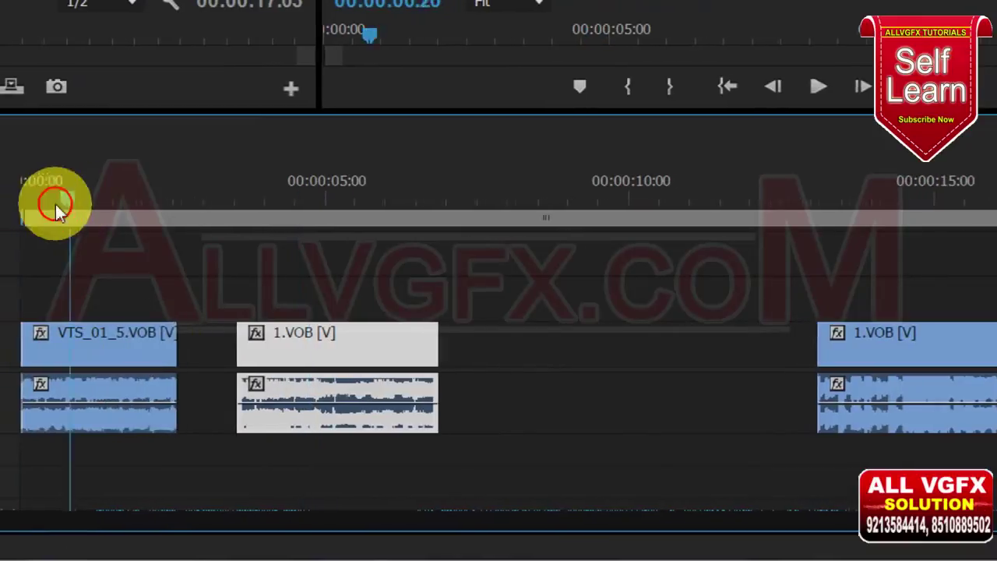
{"action": "left_click_drag", "start_coordinate": [138, 230], "coordinate": [170, 235]}
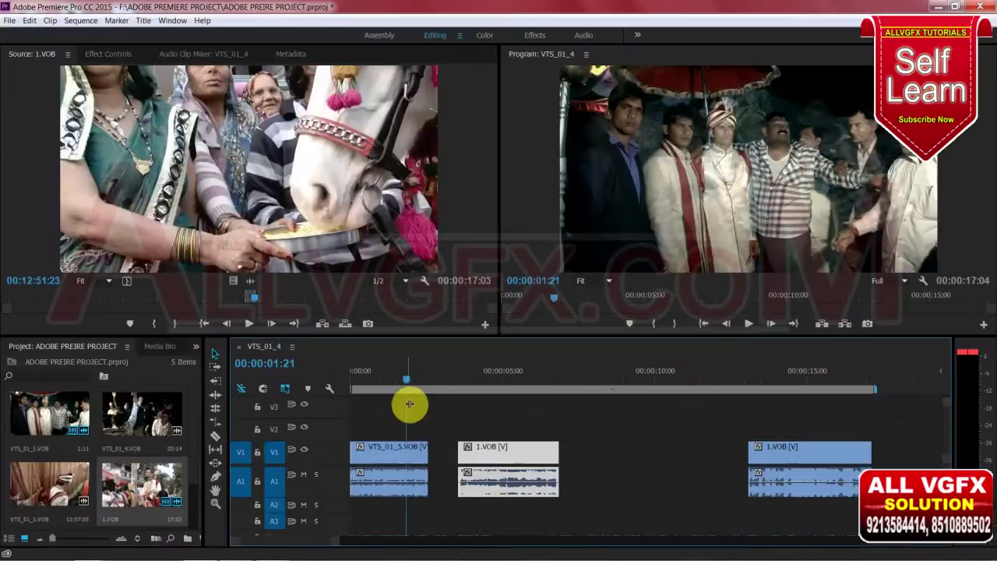
Butt both 1.VOB clips together after a shortened VTS_01_5.VOB, making the sequence 00:00:09:05
{"action": "mouse_move", "coordinate": [421, 458]}
{"action": "left_mouse_down"}
{"action": "mouse_move", "coordinate": [405, 459]}
{"action": "mouse_move", "coordinate": [434, 459]}
{"action": "left_mouse_up"}
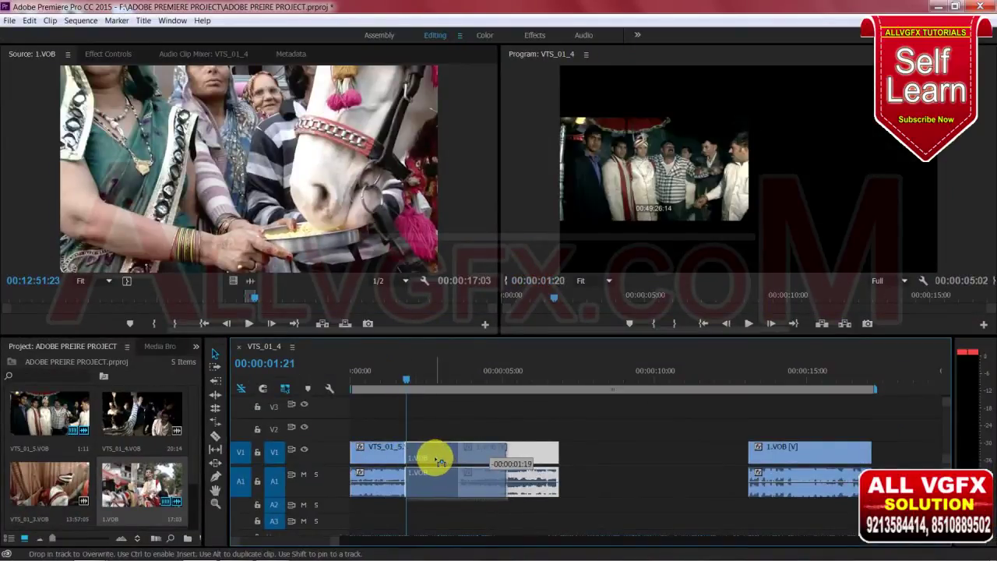
{"action": "left_click_drag", "start_coordinate": [419, 379], "coordinate": [514, 400]}
{"action": "left_click_drag", "start_coordinate": [814, 468], "coordinate": [558, 465]}
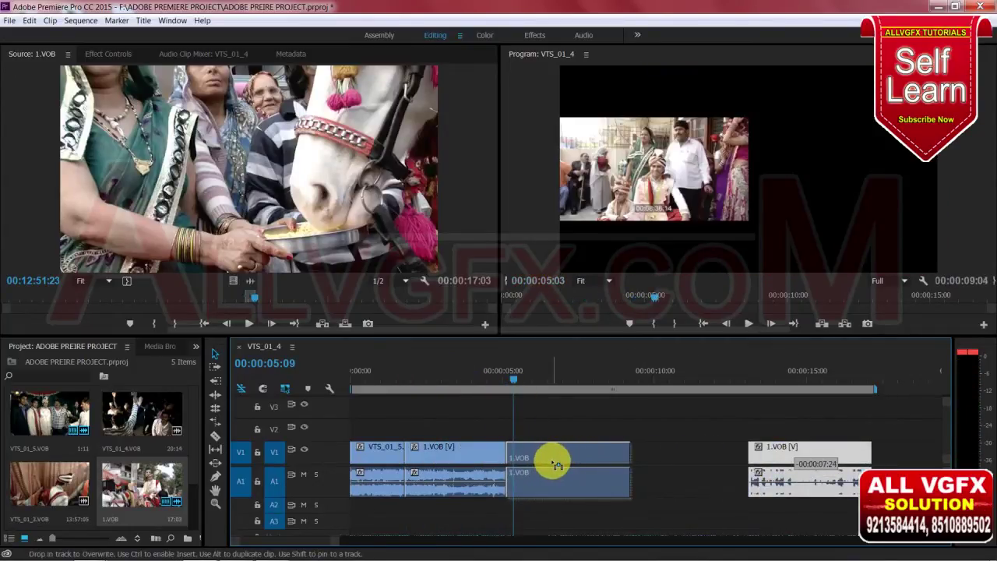
{"action": "left_click_drag", "start_coordinate": [456, 381], "coordinate": [356, 391]}
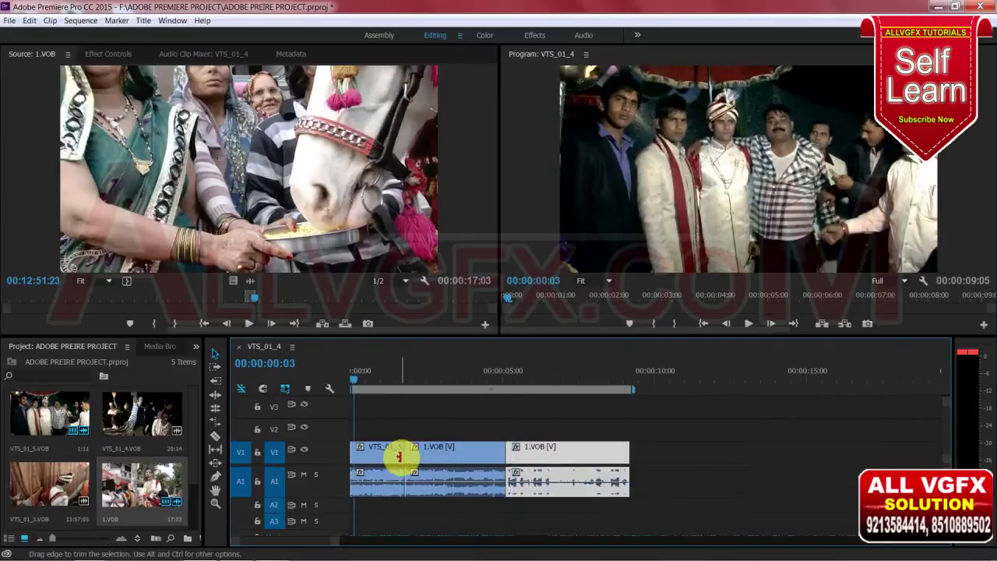
{"action": "mouse_move", "coordinate": [398, 456]}
{"action": "left_mouse_down"}
{"action": "mouse_move", "coordinate": [373, 459]}
{"action": "mouse_move", "coordinate": [386, 458]}
{"action": "left_mouse_up"}
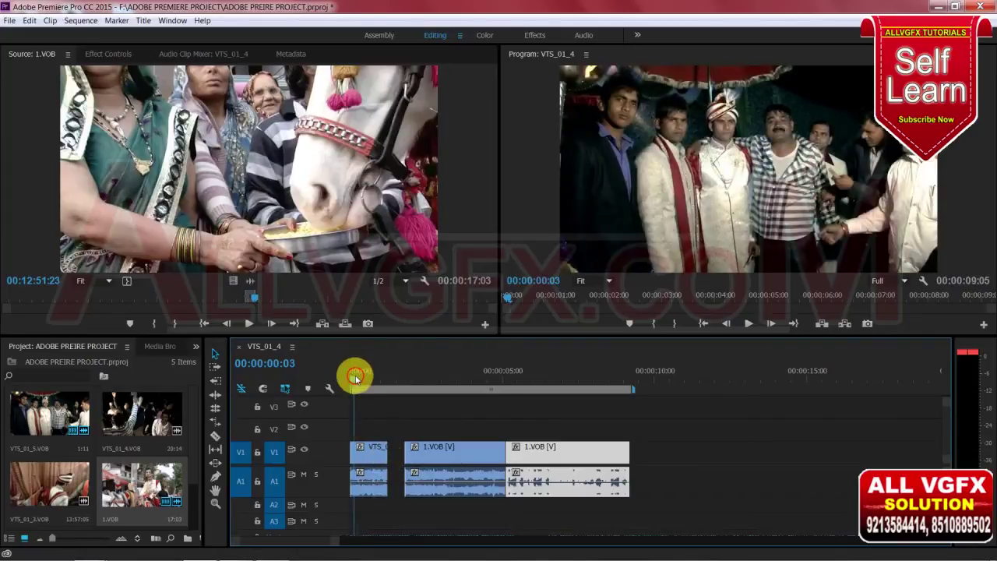
Trim the start of the VTS_01_5.VOB clip later and check the new opening
{"action": "left_click", "coordinate": [356, 376]}
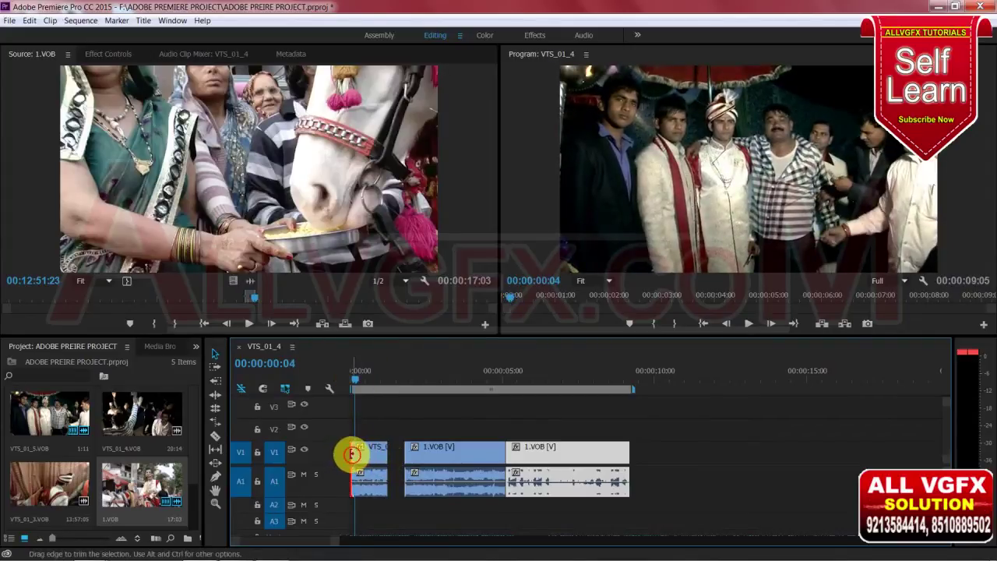
{"action": "left_click_drag", "start_coordinate": [352, 454], "coordinate": [362, 455]}
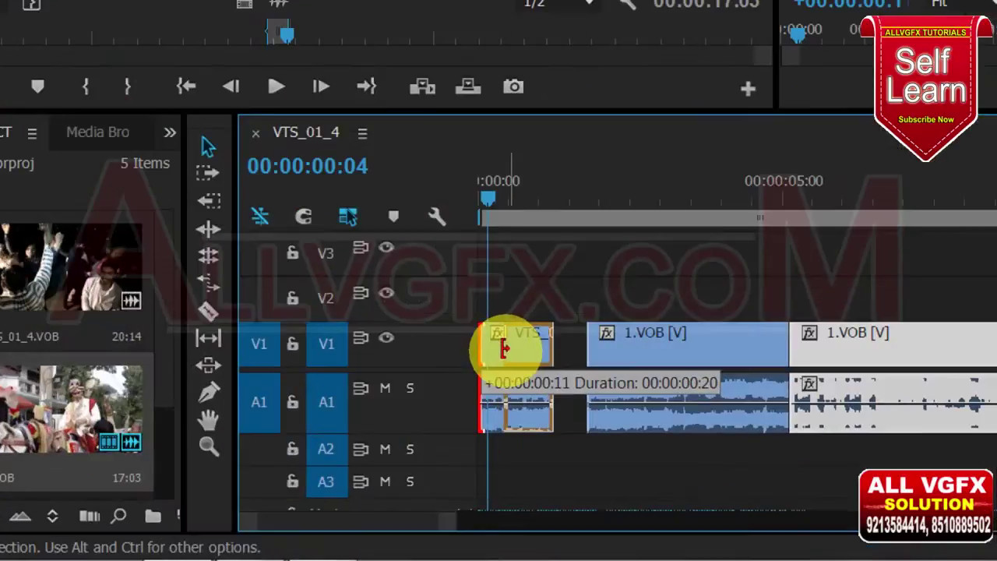
{"action": "left_click_drag", "start_coordinate": [503, 348], "coordinate": [513, 349]}
{"action": "mouse_move", "coordinate": [583, 204]}
{"action": "left_mouse_down"}
{"action": "mouse_move", "coordinate": [613, 234]}
{"action": "mouse_move", "coordinate": [583, 233]}
{"action": "left_mouse_up"}
Ripple delete the gap before the first 1.VOB clip, bringing the sequence to 00:00:08:19
{"action": "mouse_move", "coordinate": [646, 345]}
{"action": "left_mouse_down"}
{"action": "mouse_move", "coordinate": [607, 347]}
{"action": "mouse_move", "coordinate": [645, 350]}
{"action": "left_mouse_up"}
{"action": "left_click", "coordinate": [564, 354]}
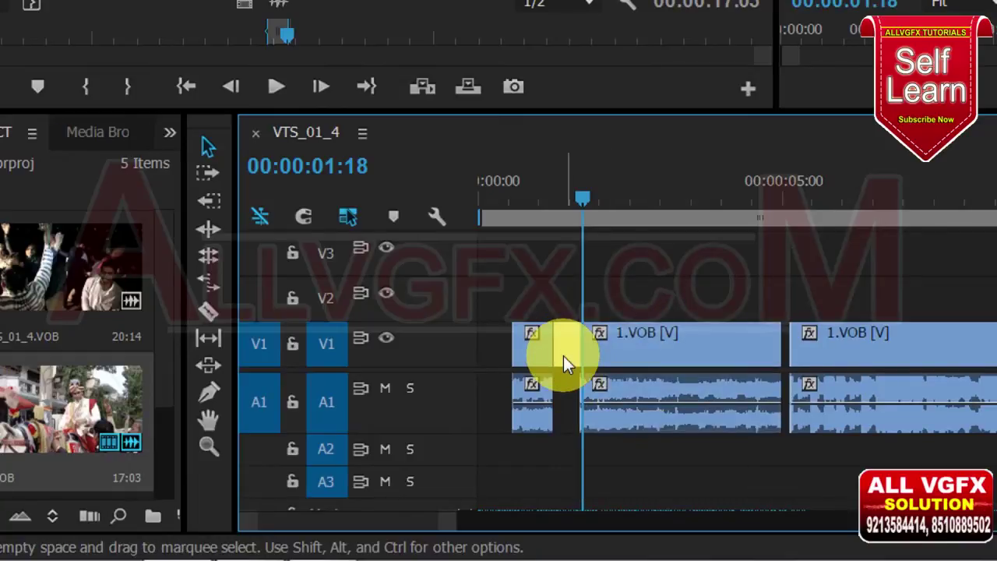
{"action": "key", "text": "Delete"}
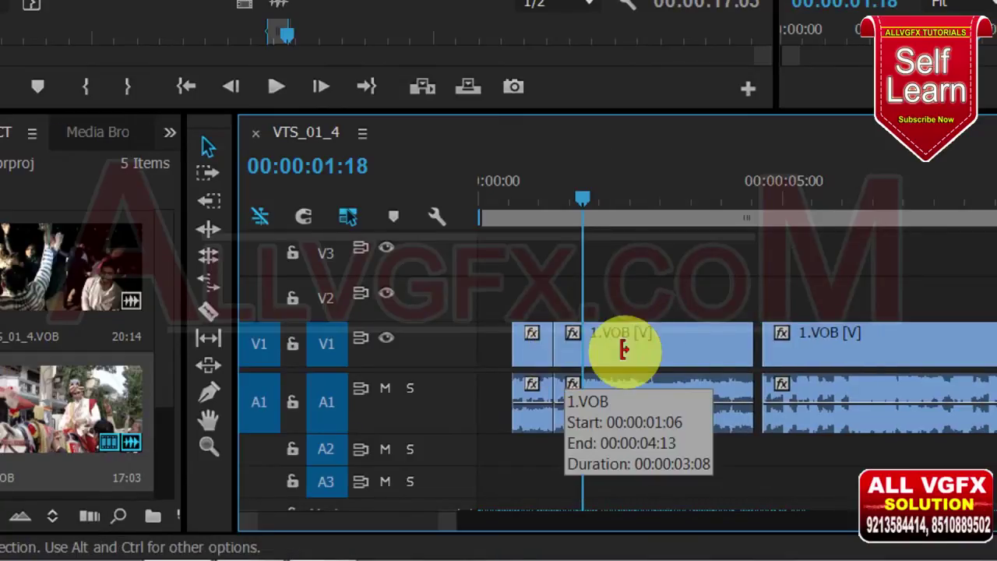
{"action": "scroll", "coordinate": [736, 352], "scroll_direction": "down", "scroll_amount": 2}
{"action": "scroll", "coordinate": [736, 352], "scroll_direction": "up", "scroll_amount": 4}
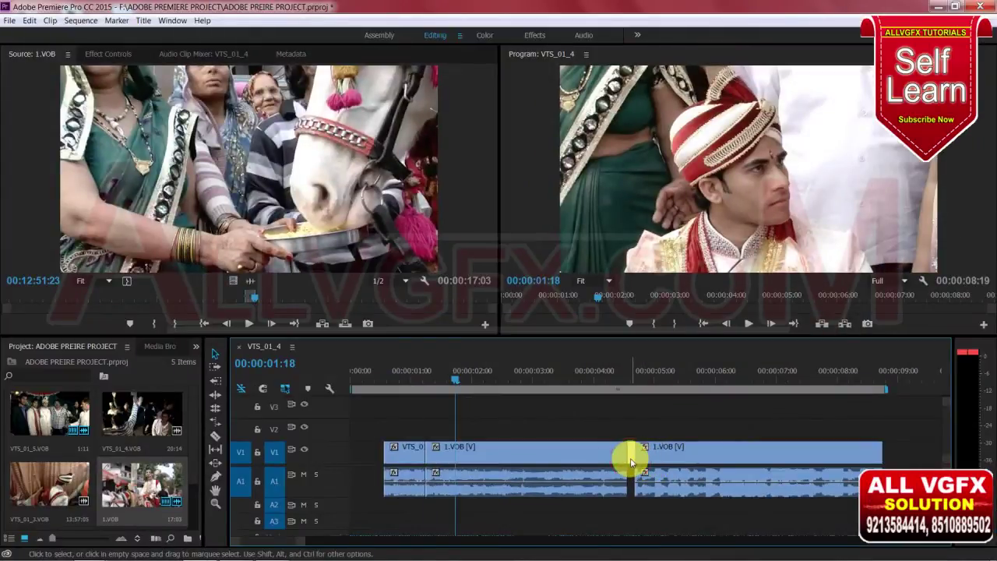
Ripple delete the gap between the two 1.VOB clips and extend the last clip's end
{"action": "left_click", "coordinate": [631, 463]}
{"action": "key", "text": "Delete"}
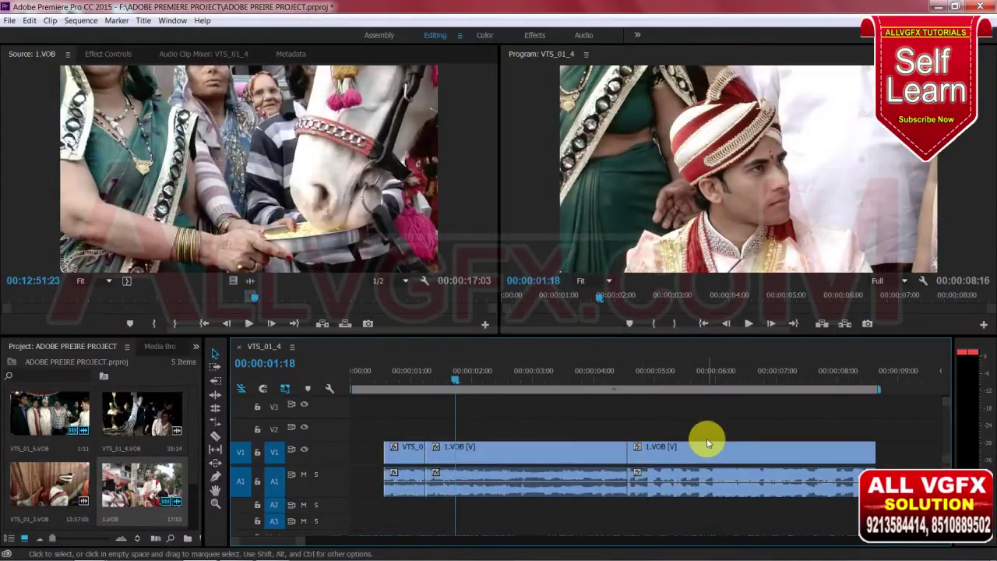
{"action": "left_click_drag", "start_coordinate": [448, 387], "coordinate": [390, 381]}
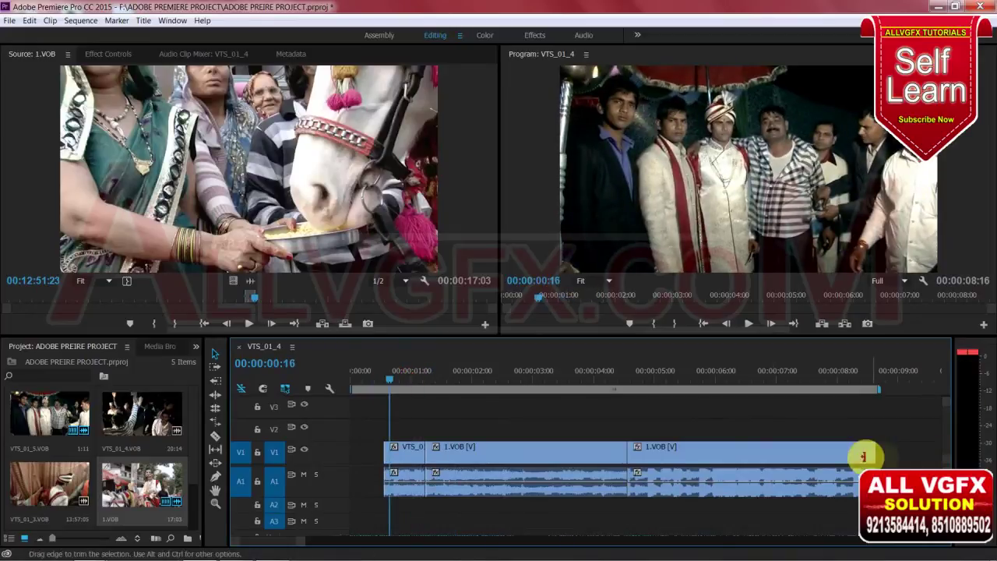
{"action": "left_click_drag", "start_coordinate": [869, 451], "coordinate": [923, 452]}
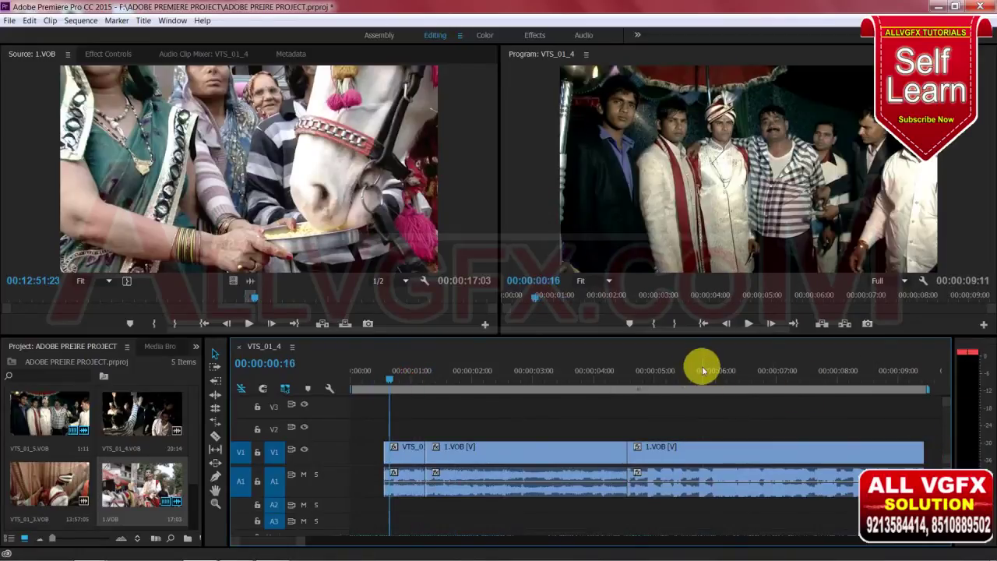
Extend VTS_01_5.VOB back to 00:00:00:00 so the sequence runs 00:00:09:11, then return to the start
{"action": "left_click_drag", "start_coordinate": [702, 370], "coordinate": [384, 374]}
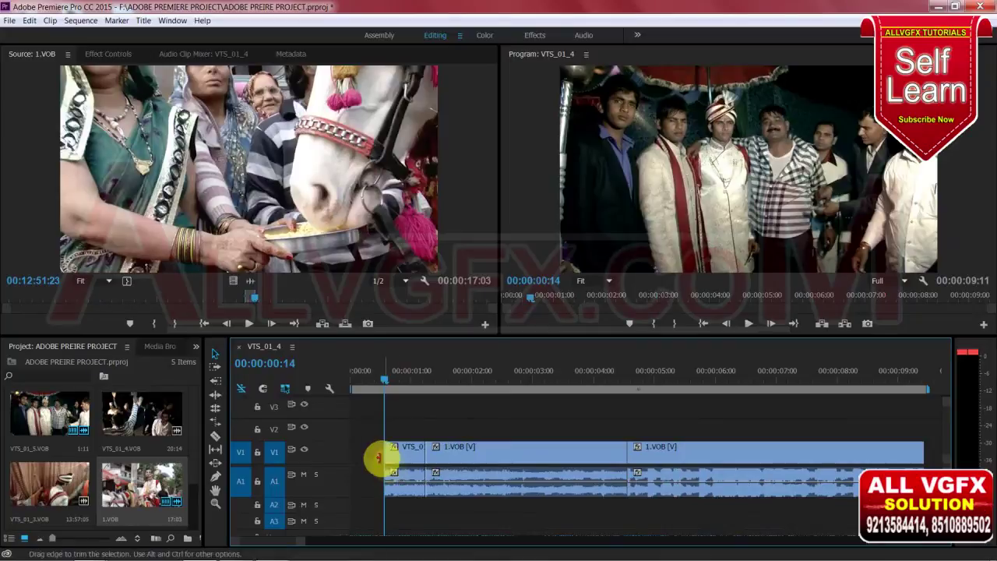
{"action": "left_click_drag", "start_coordinate": [339, 456], "coordinate": [350, 456]}
{"action": "mouse_move", "coordinate": [371, 382]}
{"action": "left_mouse_down"}
{"action": "mouse_move", "coordinate": [523, 401]}
{"action": "mouse_move", "coordinate": [817, 413]}
{"action": "left_mouse_up"}
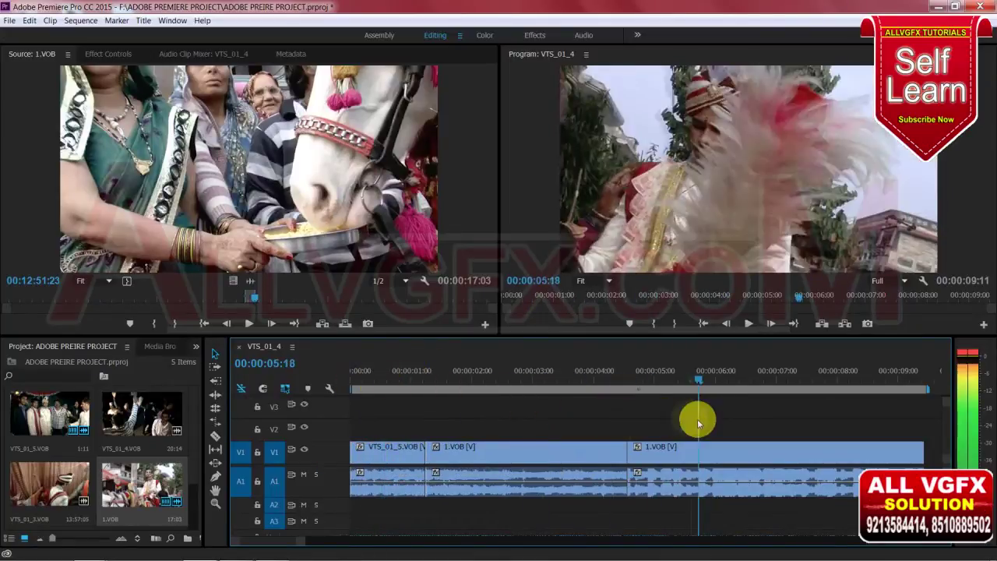
{"action": "scroll", "coordinate": [768, 425], "scroll_direction": "down", "scroll_amount": 1}
{"action": "scroll", "coordinate": [707, 442], "scroll_direction": "down", "scroll_amount": 3}
{"action": "scroll", "coordinate": [647, 447], "scroll_direction": "up", "scroll_amount": 2}
{"action": "key", "text": "Home"}
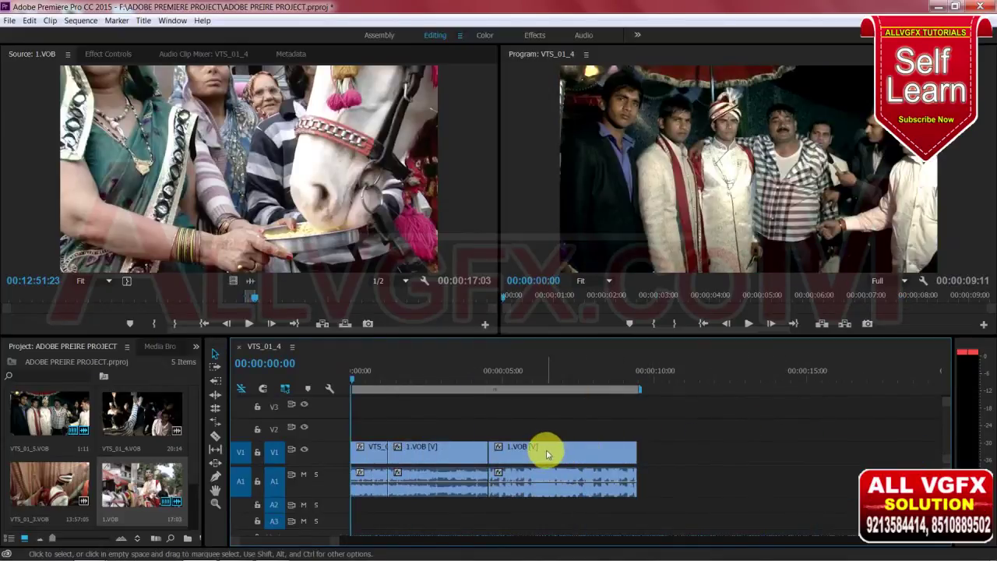
Raise the divider between the monitors and the Timeline panel to enlarge the timeline
{"action": "left_click_drag", "start_coordinate": [469, 314], "coordinate": [471, 302]}
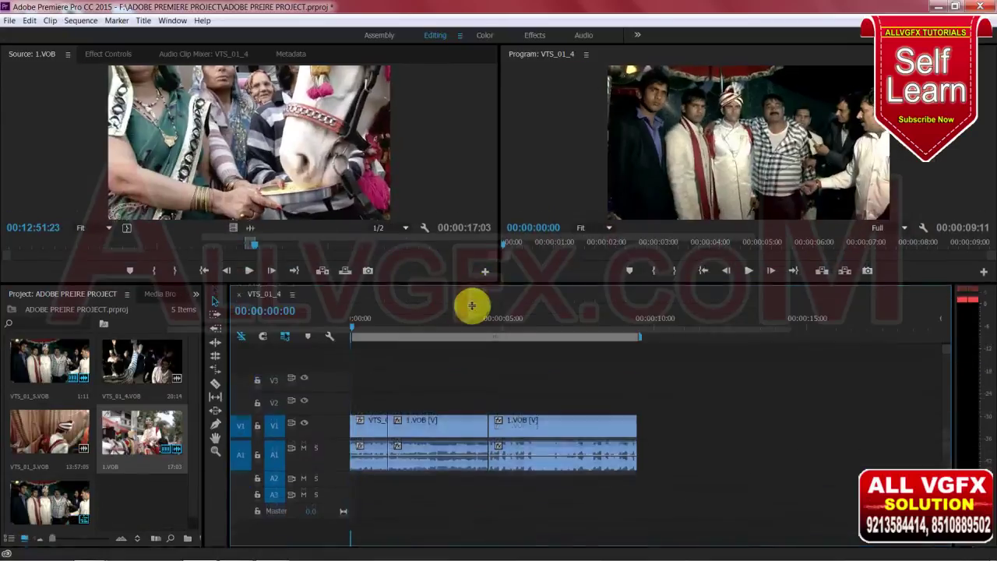